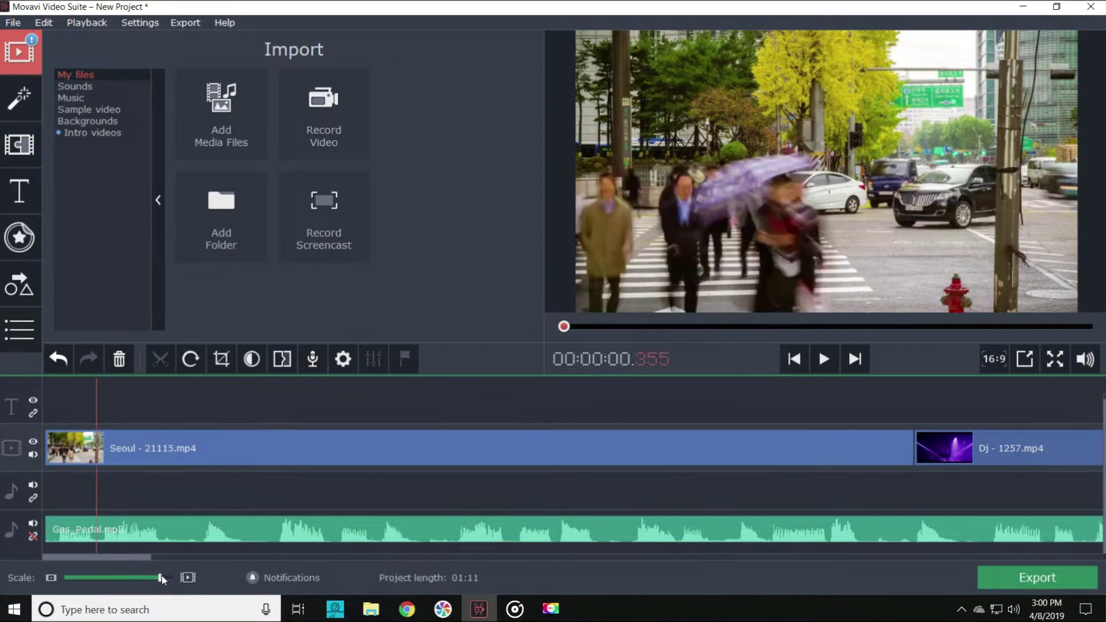
Place the playhead on the beat peak of the audio waveform at 00:00:01.135, with the Seoul clip selected
drag(161, 575, 164, 575)
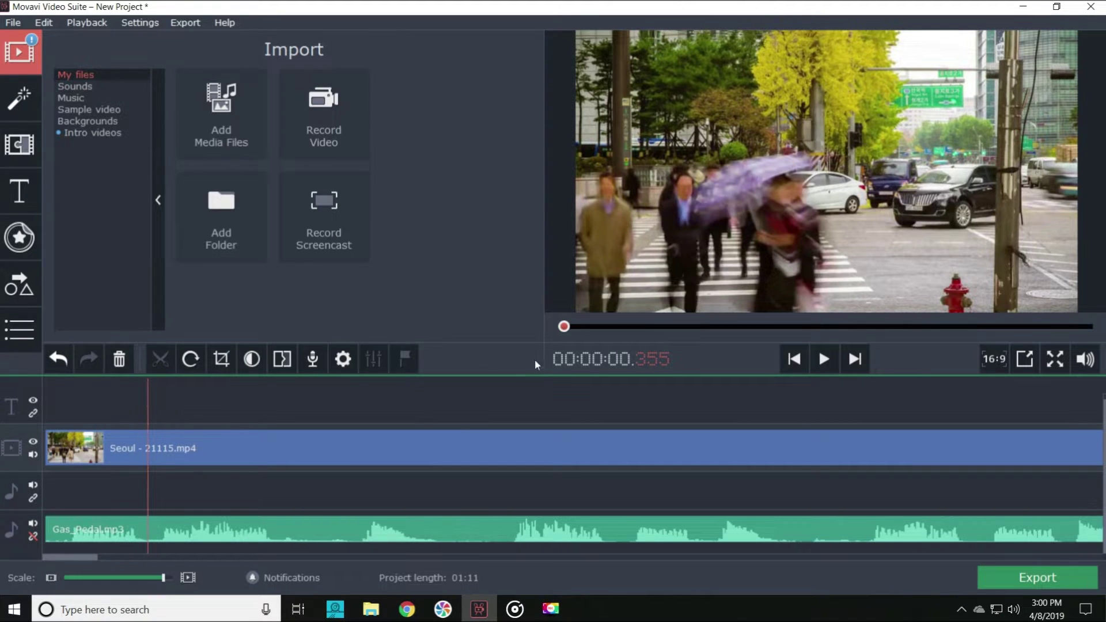
mouse_move(565, 328)
mouse_down()
mouse_move(603, 326)
mouse_move(562, 326)
mouse_up()
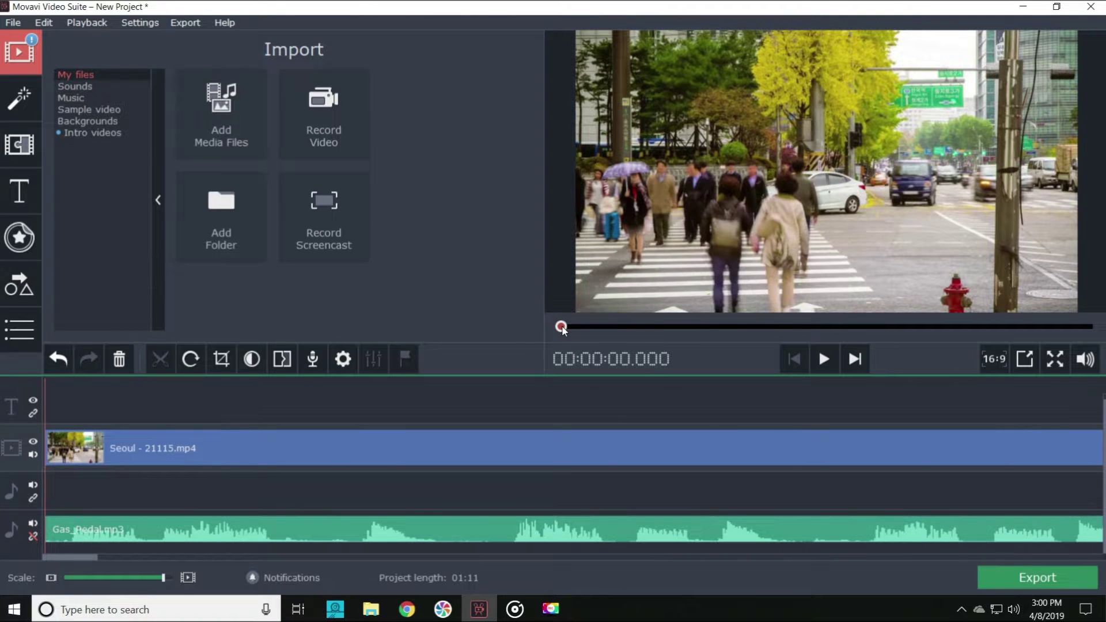
click(375, 411)
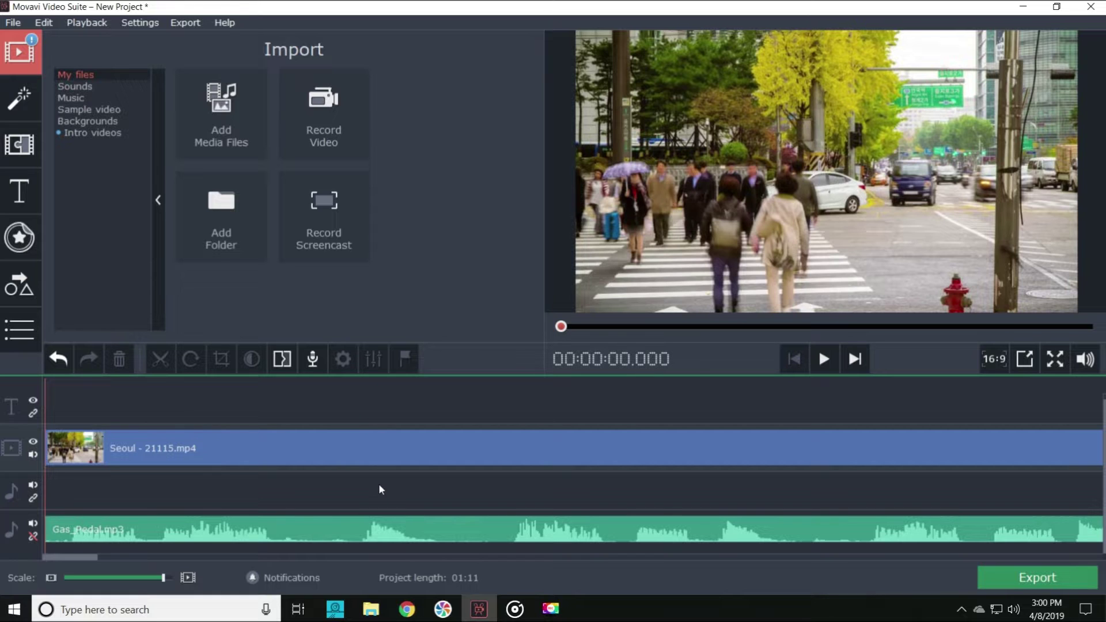
click(374, 458)
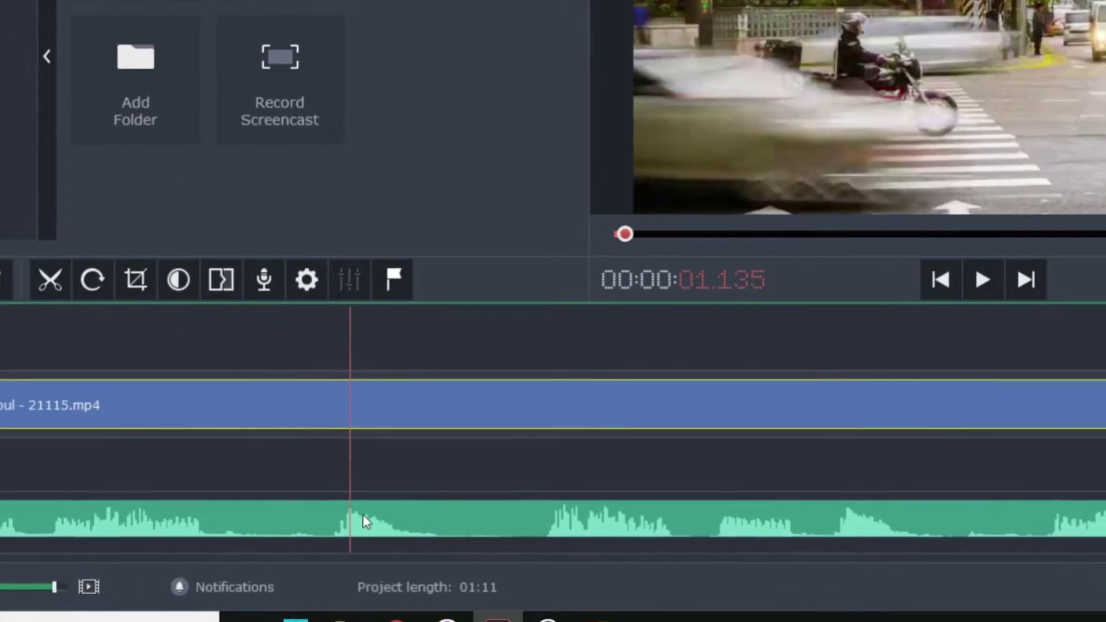
Detect the audio beats of the Gas_Pedal.mp3 clip, keeping 2.00 sec. as the minimum time between beat markers
right_click(380, 528)
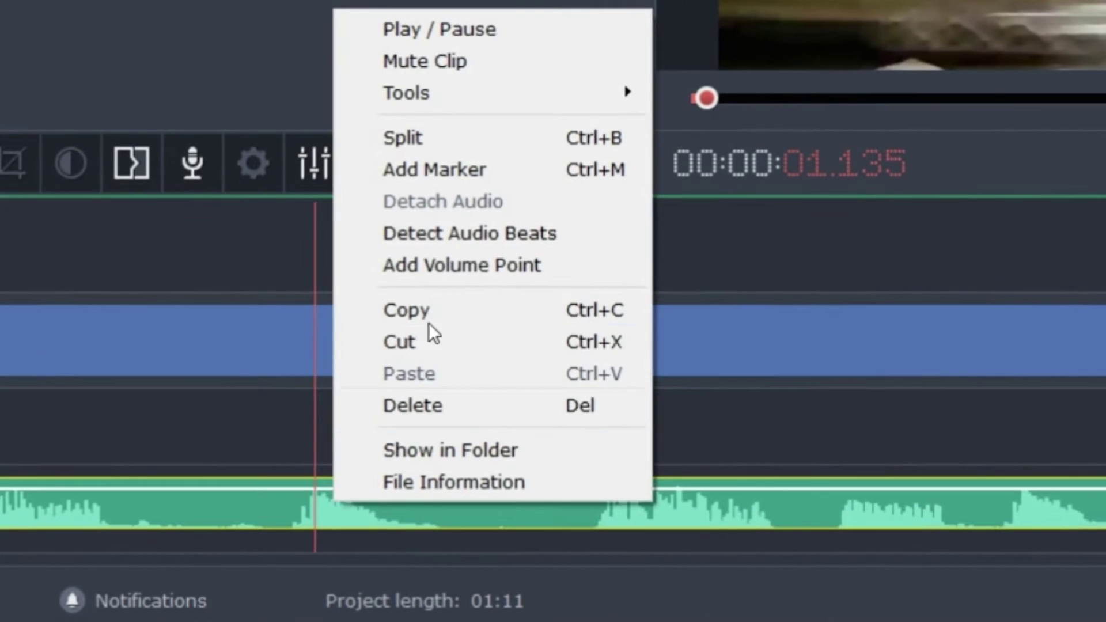
click(439, 240)
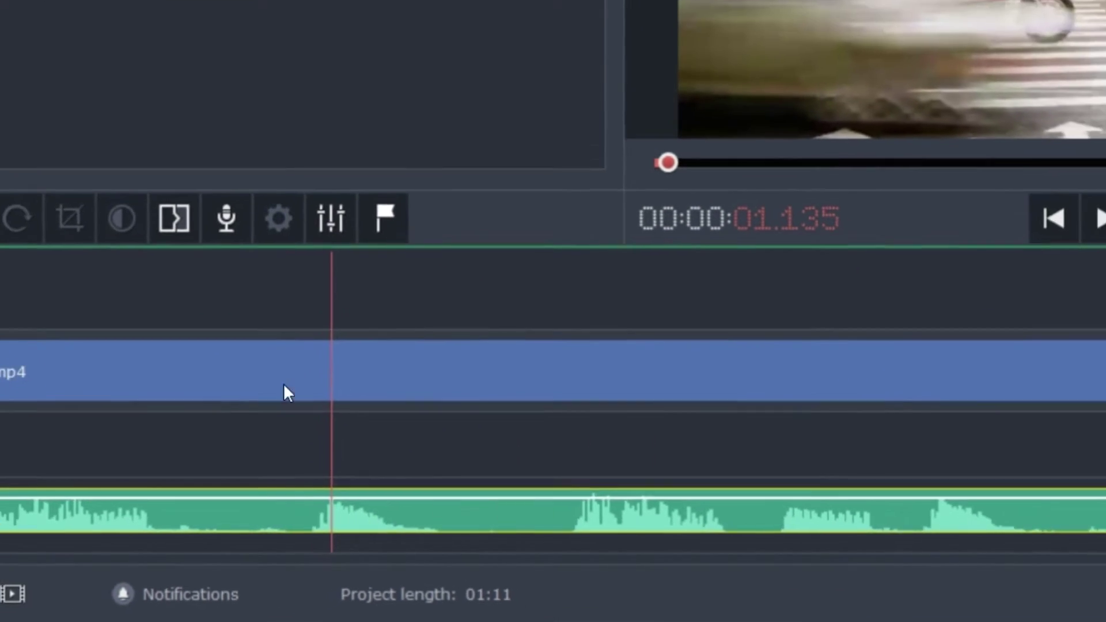
click(120, 114)
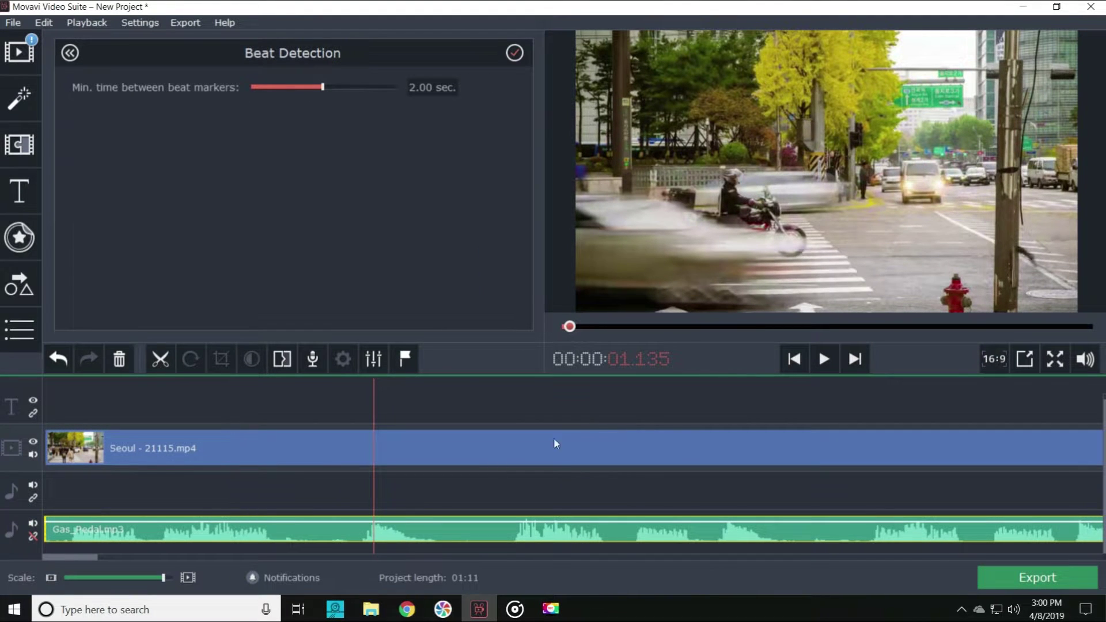
Add a timeline marker at the audio peak at 00:00:01.135
drag(1102, 473, 1103, 432)
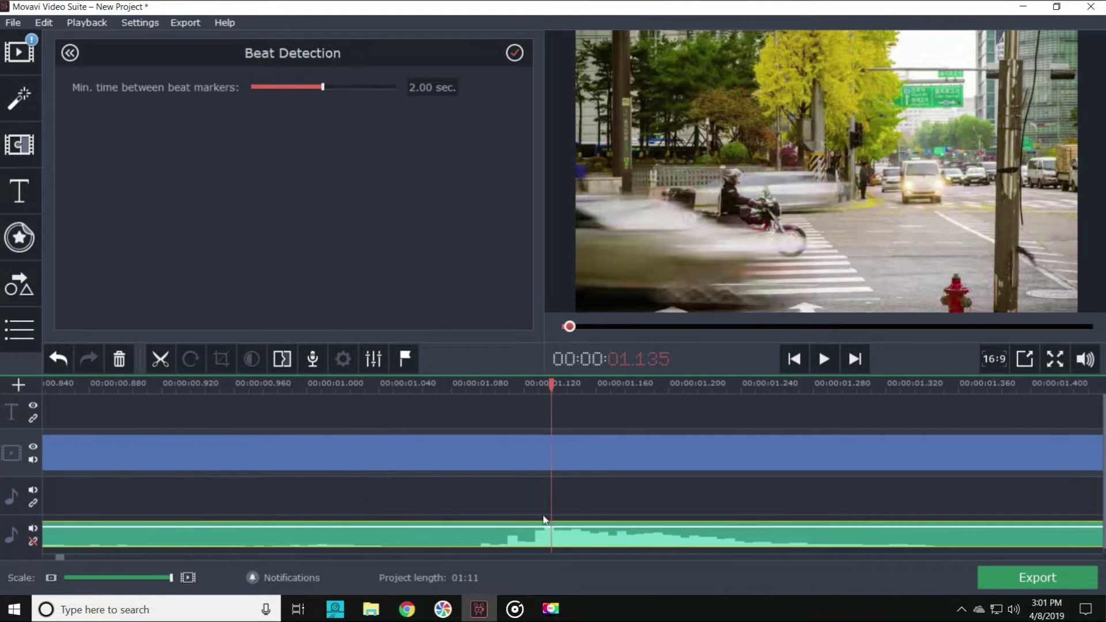
right_click(544, 518)
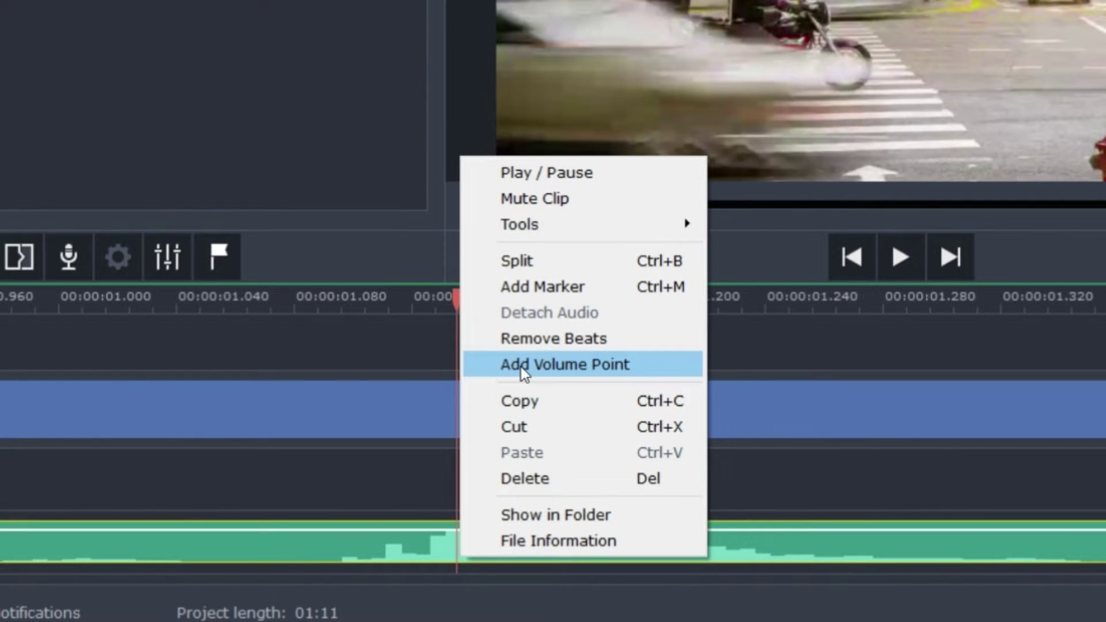
click(540, 292)
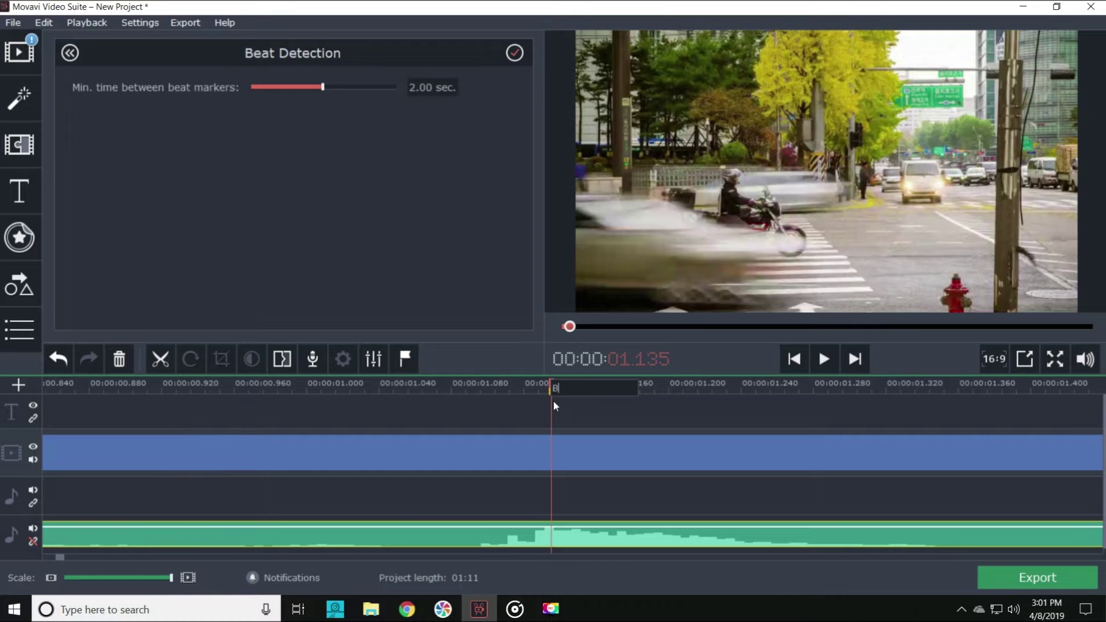
key(Return)
Split the Seoul video clip at the marker on the first beat
click(550, 455)
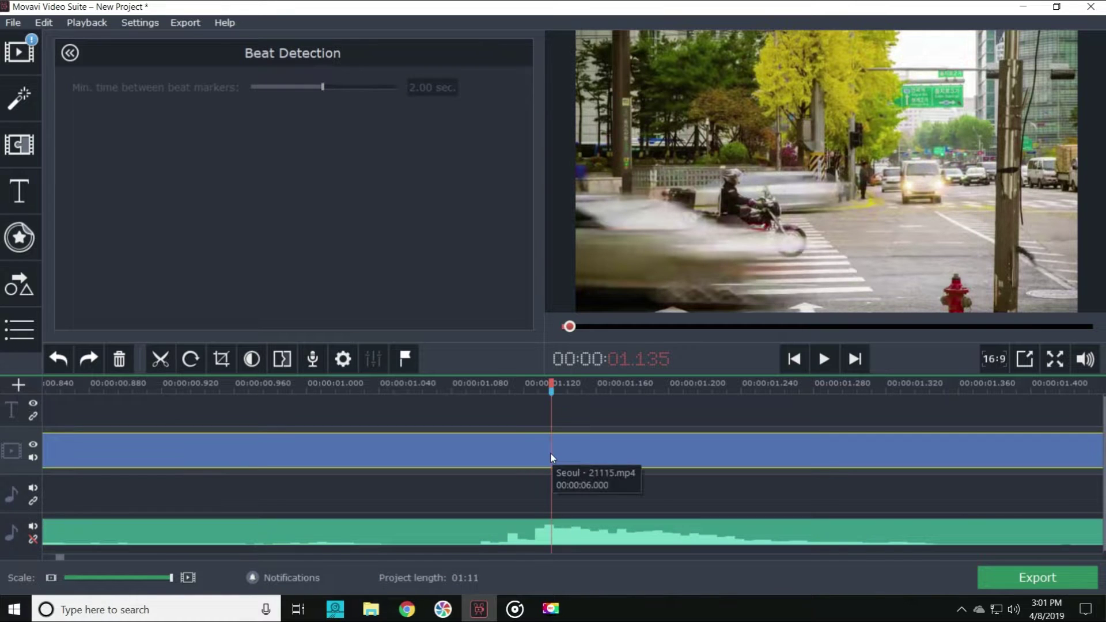
right_click(551, 450)
click(520, 410)
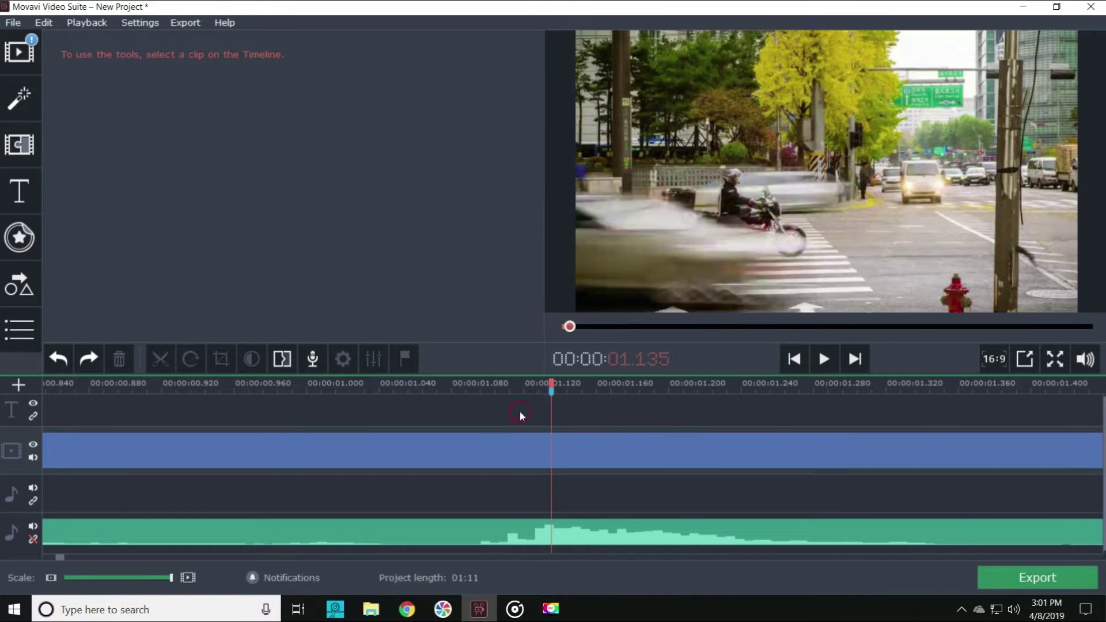
click(550, 461)
key(ctrl+b)
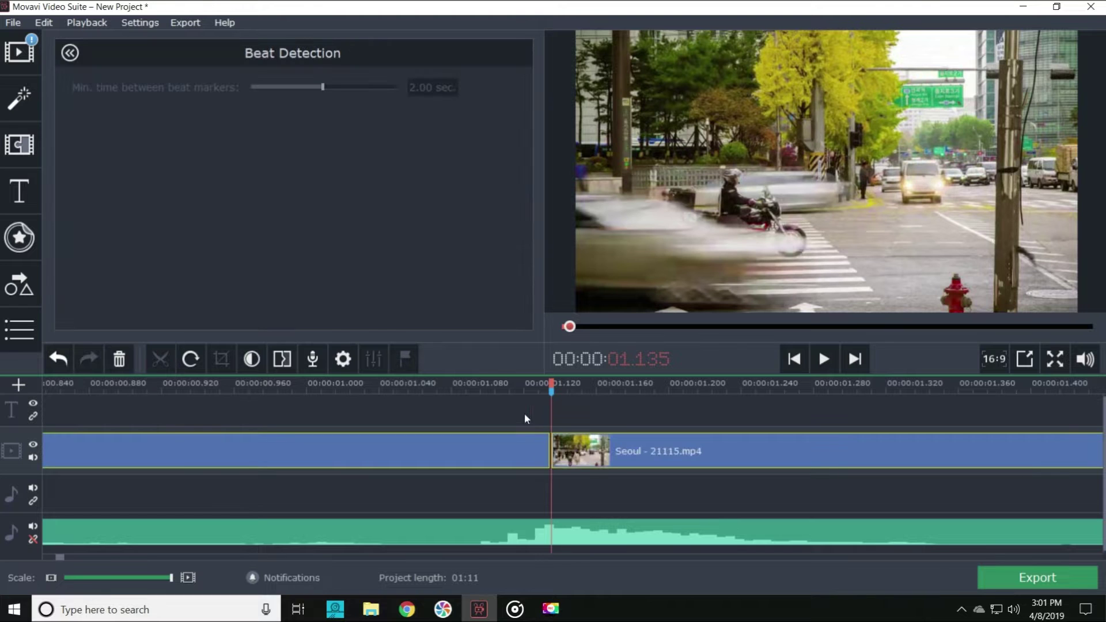
Split the Seoul clip again at 00:00:01.195 to isolate a short segment following the marker
click(569, 384)
drag(569, 384, 660, 384)
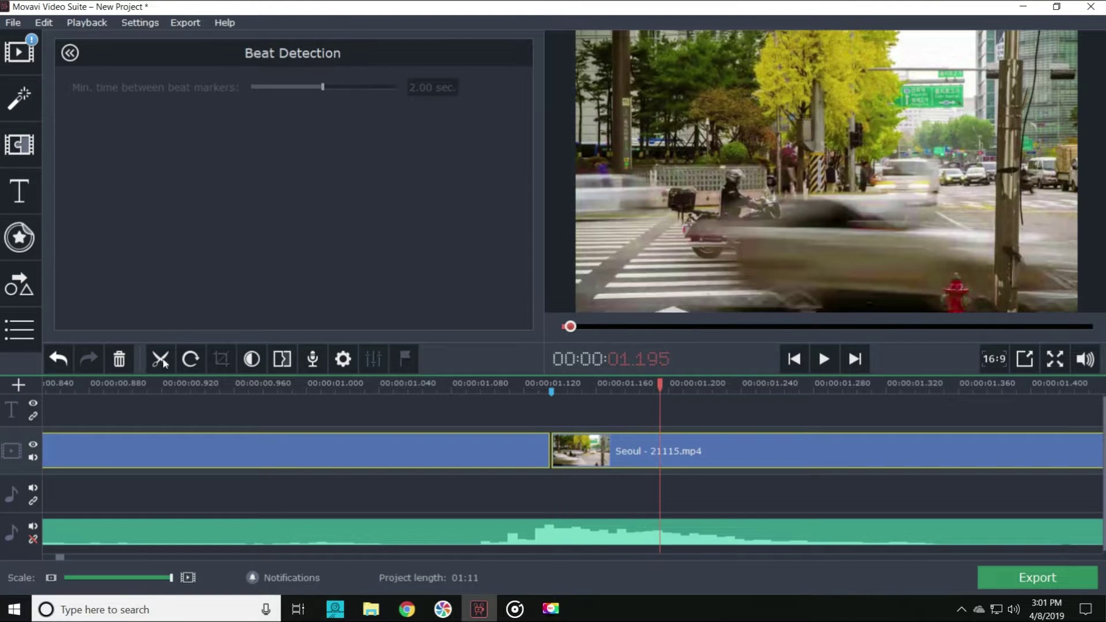
key(ctrl+b)
Crop the short isolated Seoul segment tightly around the motorcyclist
click(625, 451)
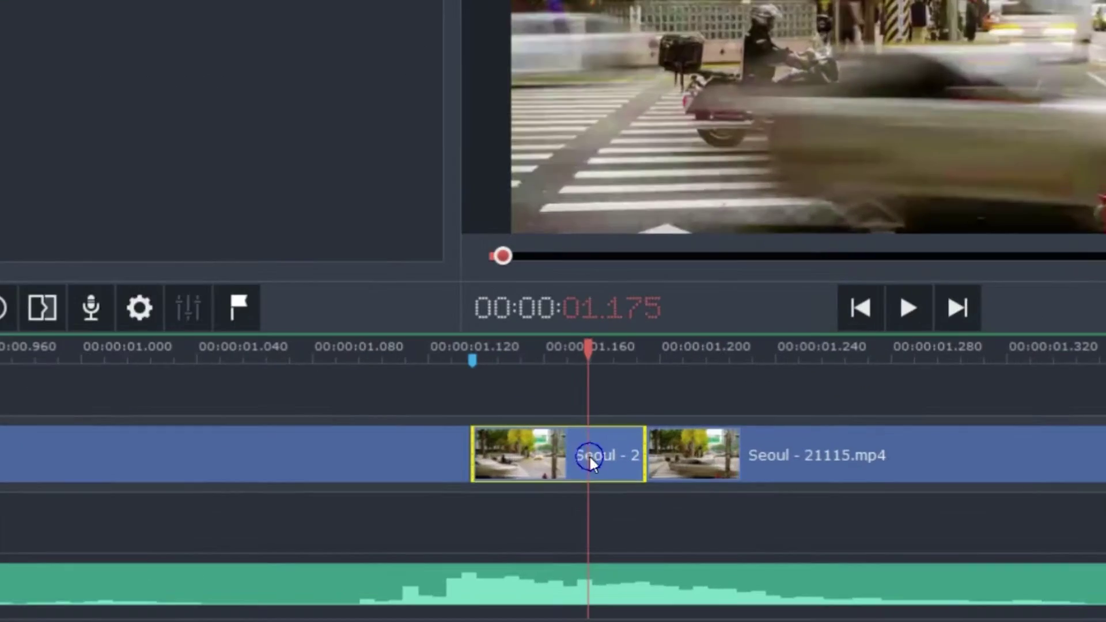
right_click(624, 452)
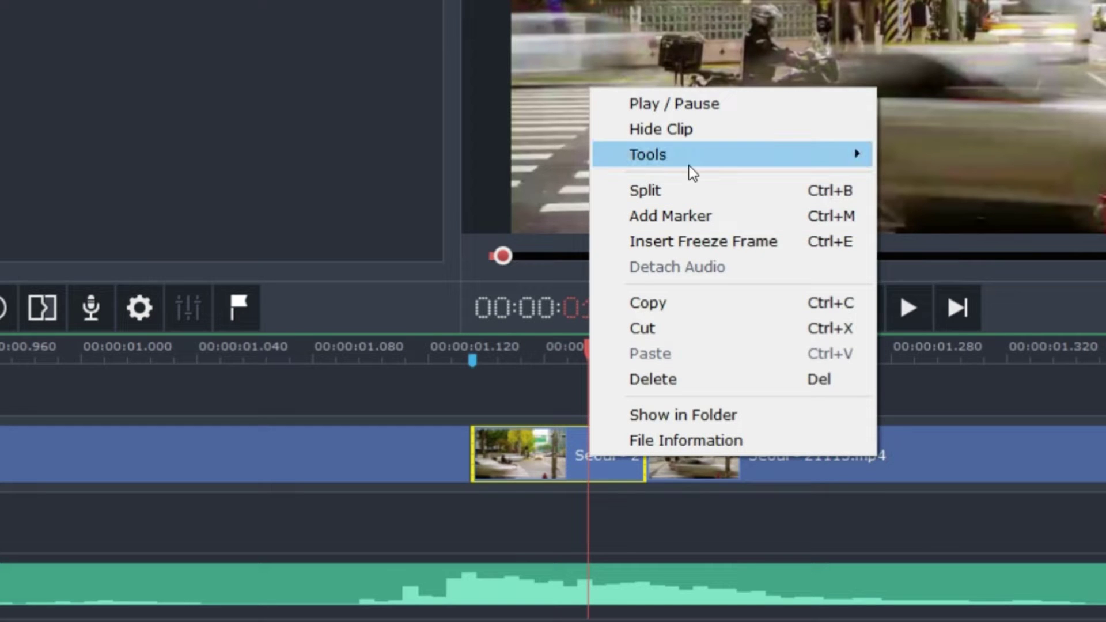
mouse_move(689, 167)
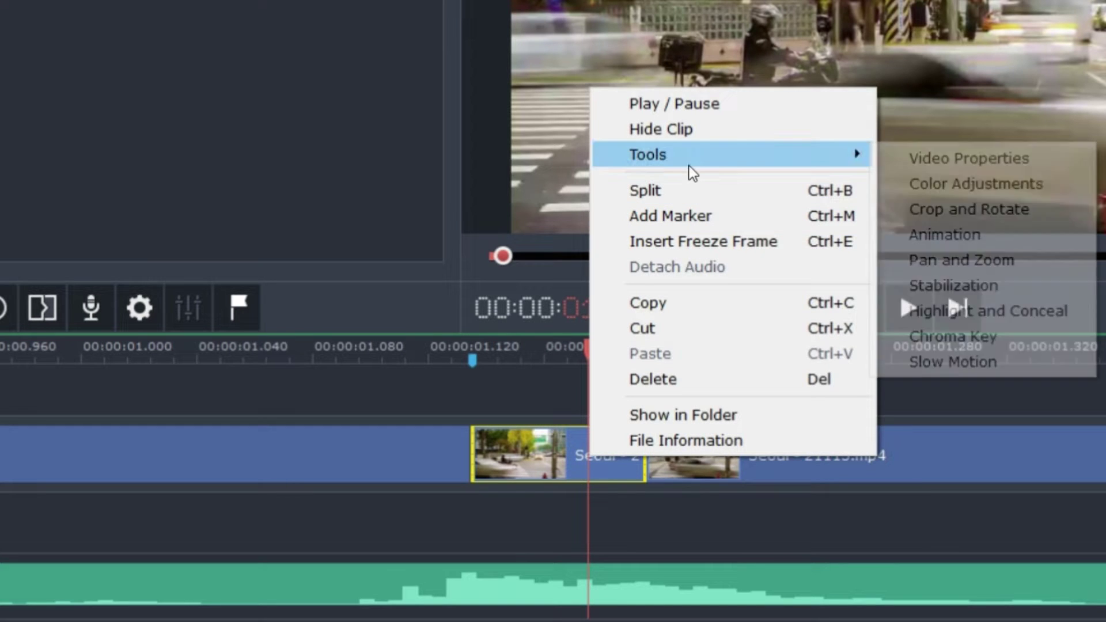
click(960, 209)
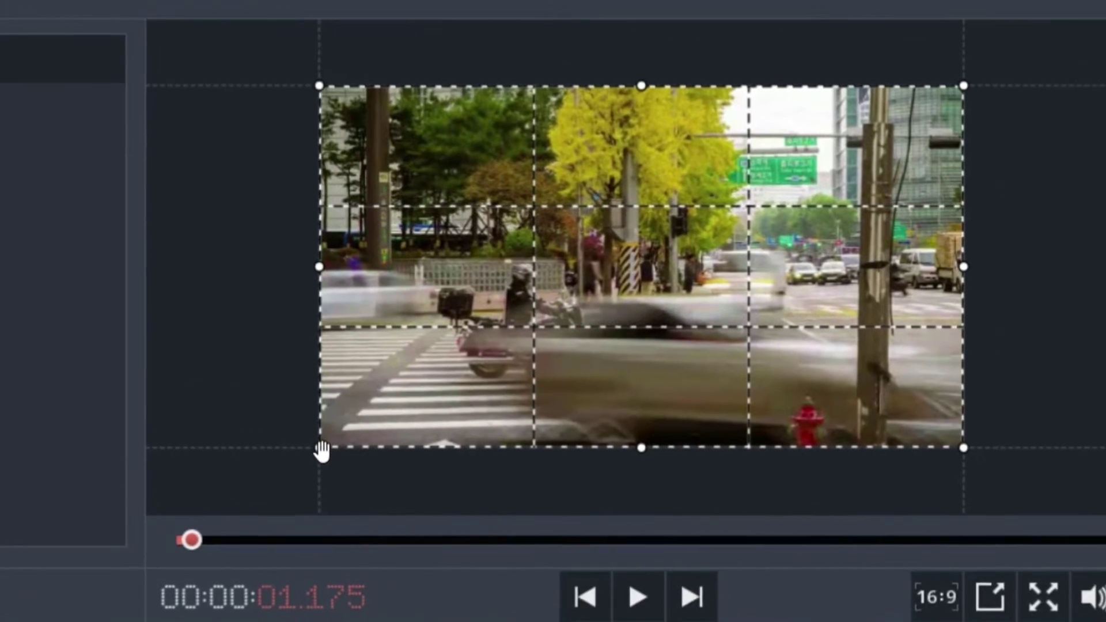
drag(407, 371, 471, 355)
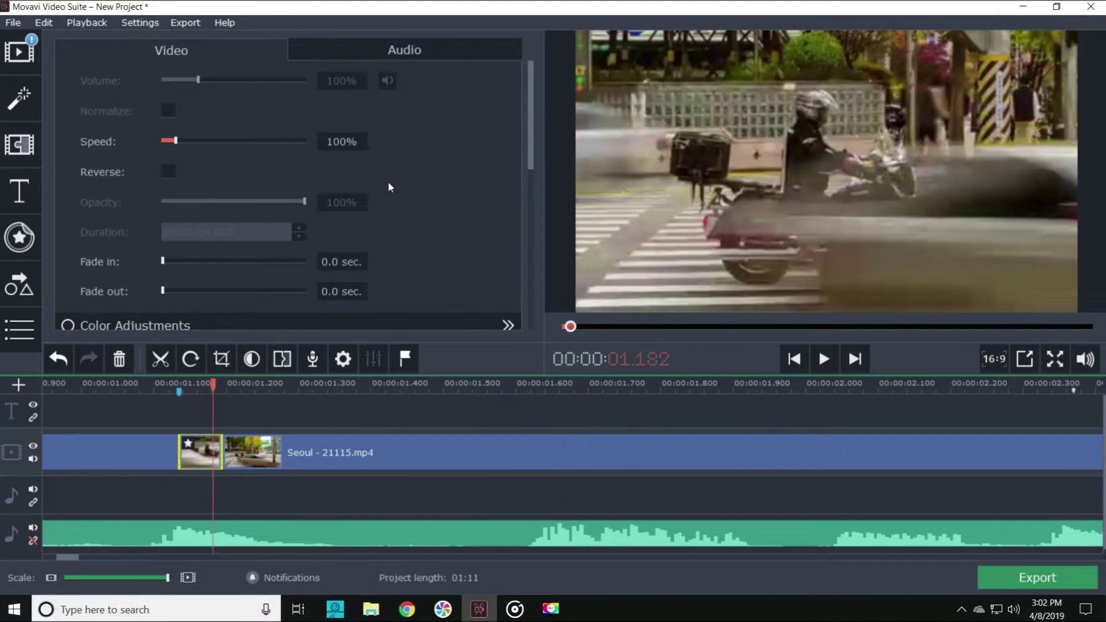
Make the cropped segment black and white by setting its saturation to 0.00, and lower its gamma
scroll(390, 190, down, 3)
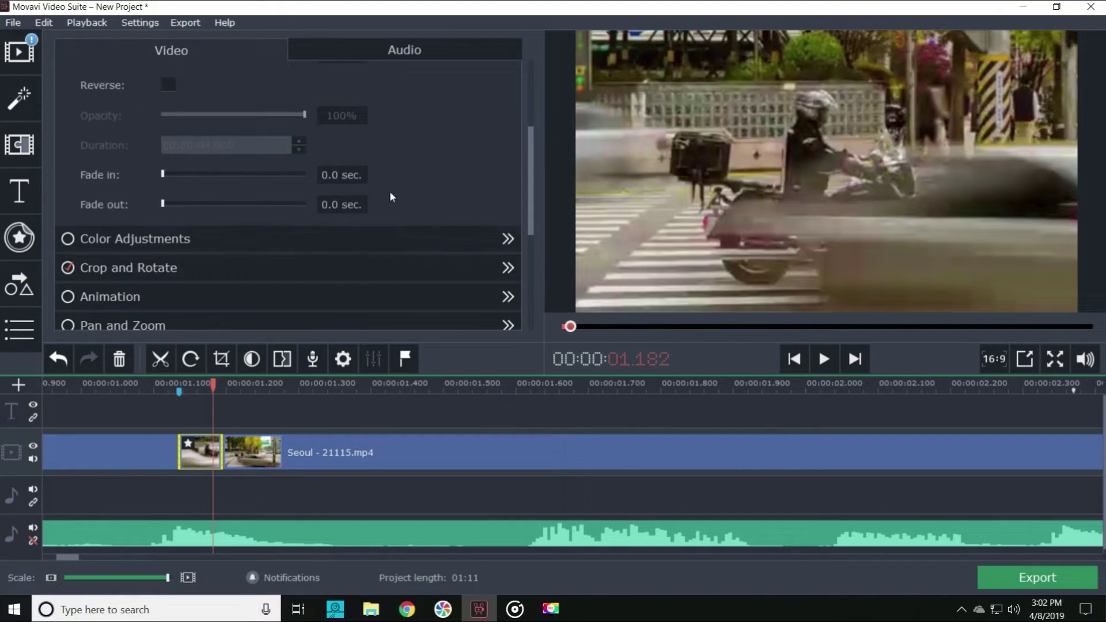
click(68, 239)
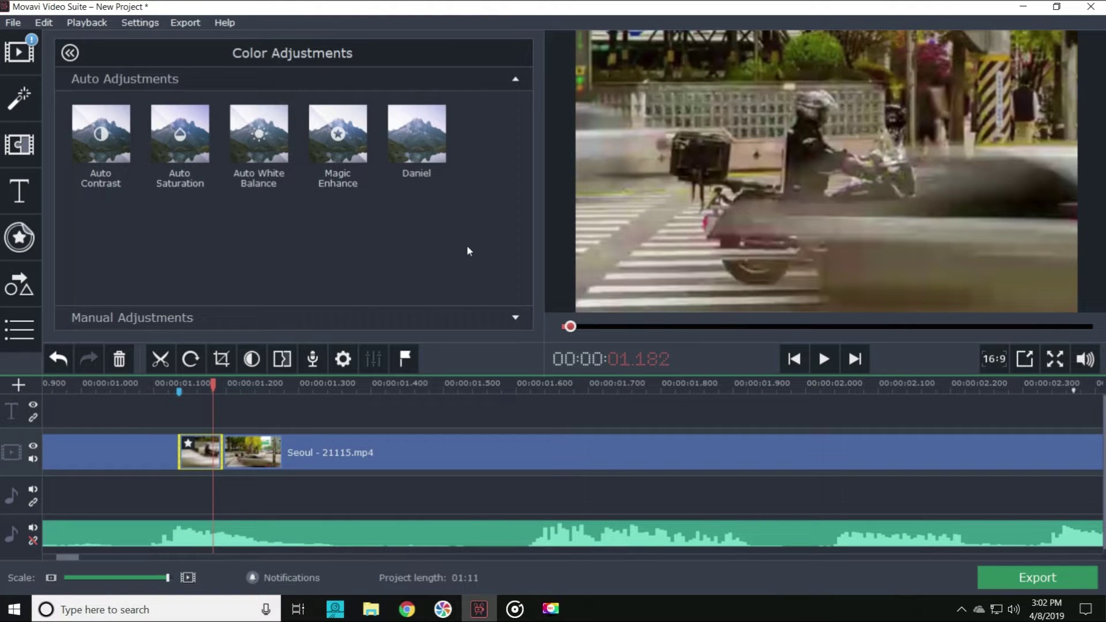
click(516, 317)
drag(260, 225, 188, 227)
scroll(324, 290, down, 1)
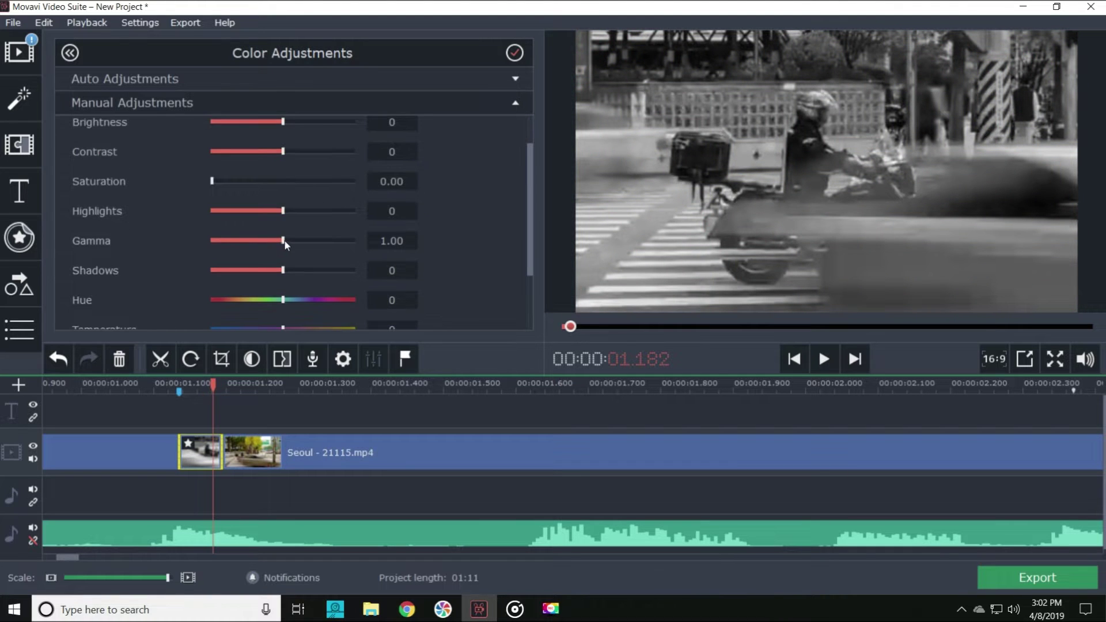
drag(283, 241, 255, 240)
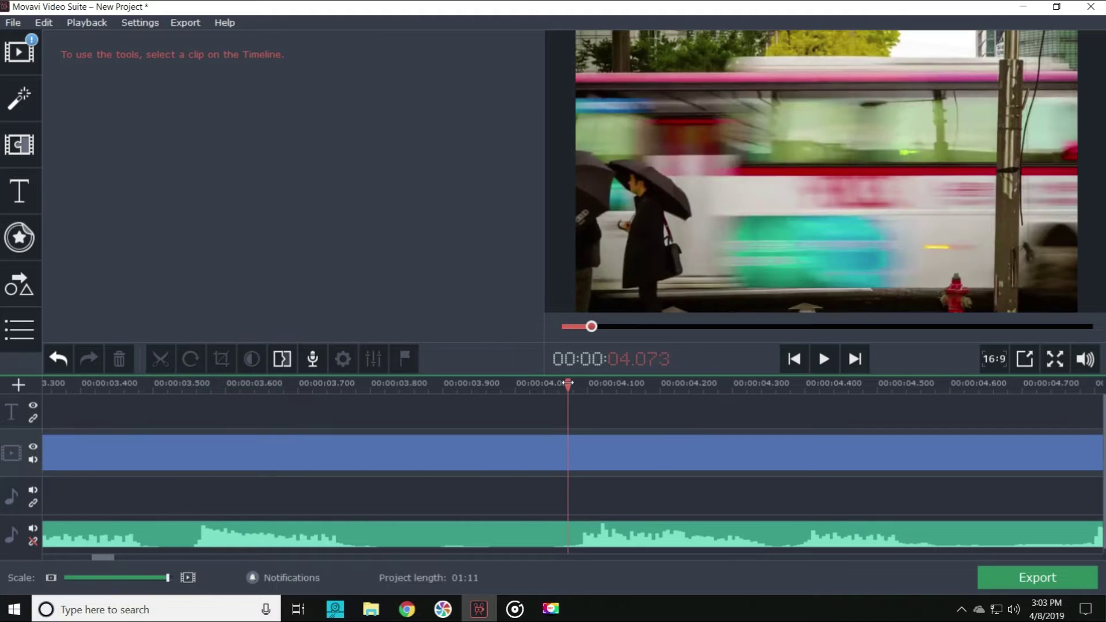
Insert a freeze frame of the bus shot at 00:00:03.985 and move it onto the overlay track above the video
drag(568, 383, 505, 382)
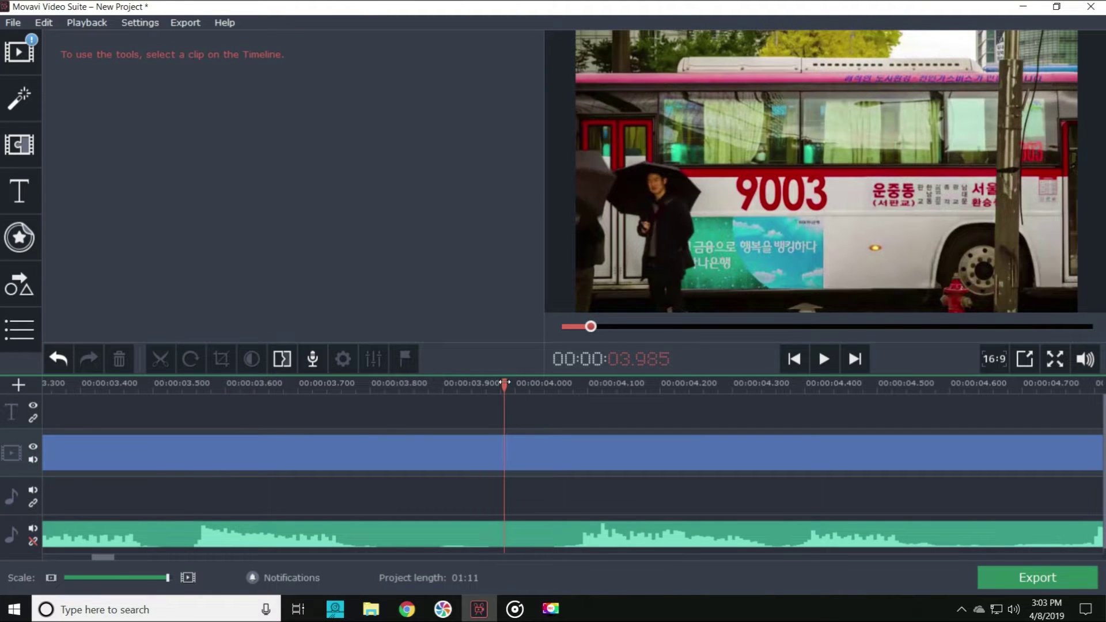
right_click(500, 456)
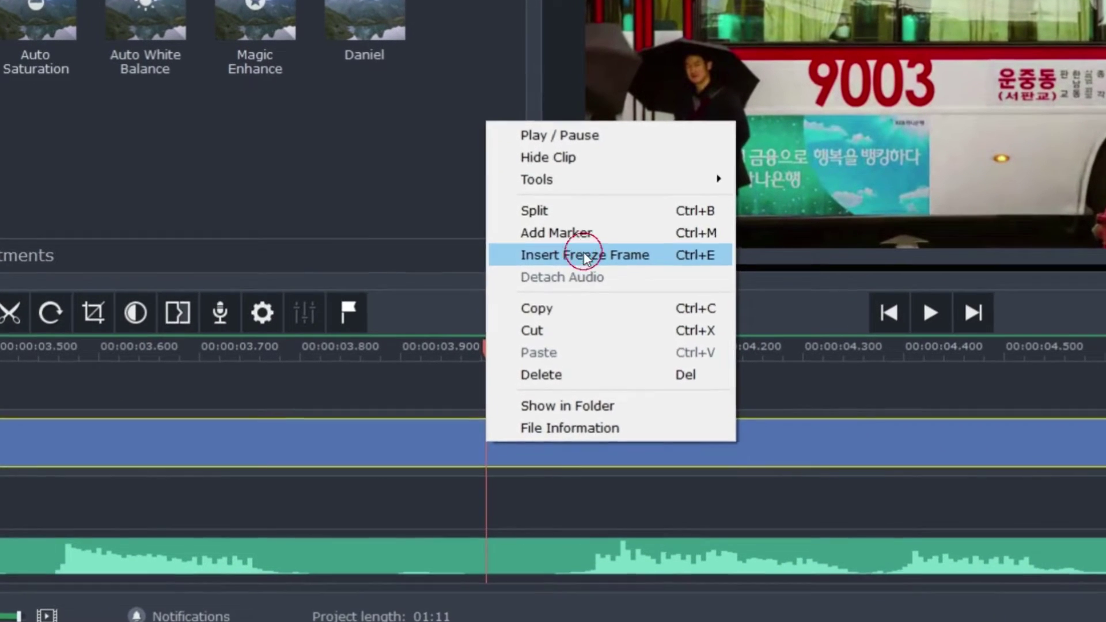
click(583, 255)
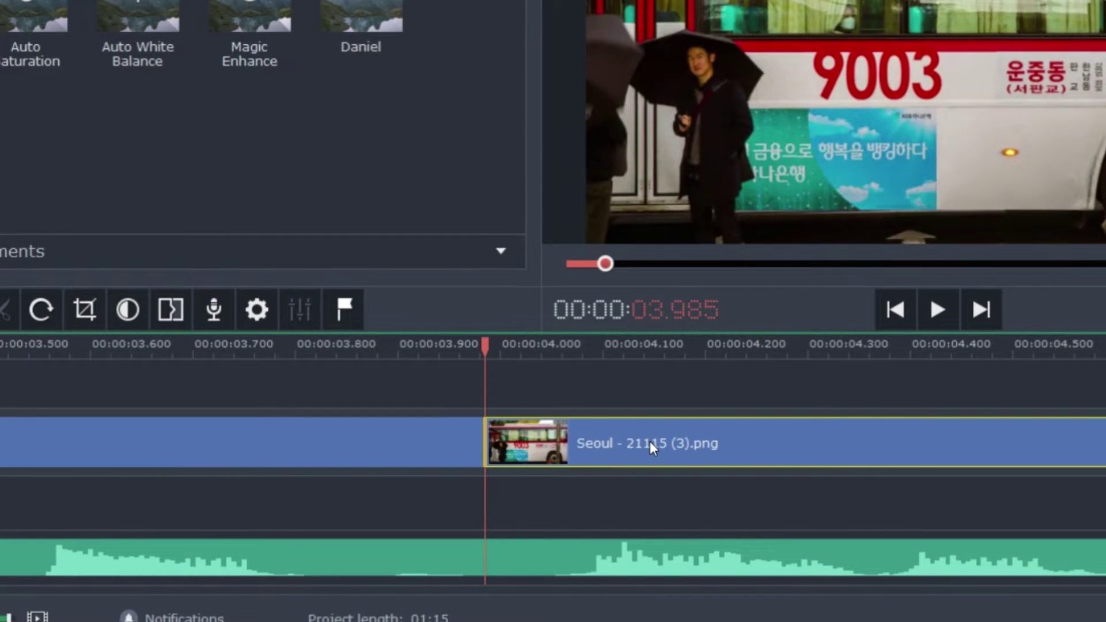
click(650, 439)
mouse_move(650, 431)
mouse_down()
mouse_move(650, 393)
mouse_move(649, 440)
mouse_up()
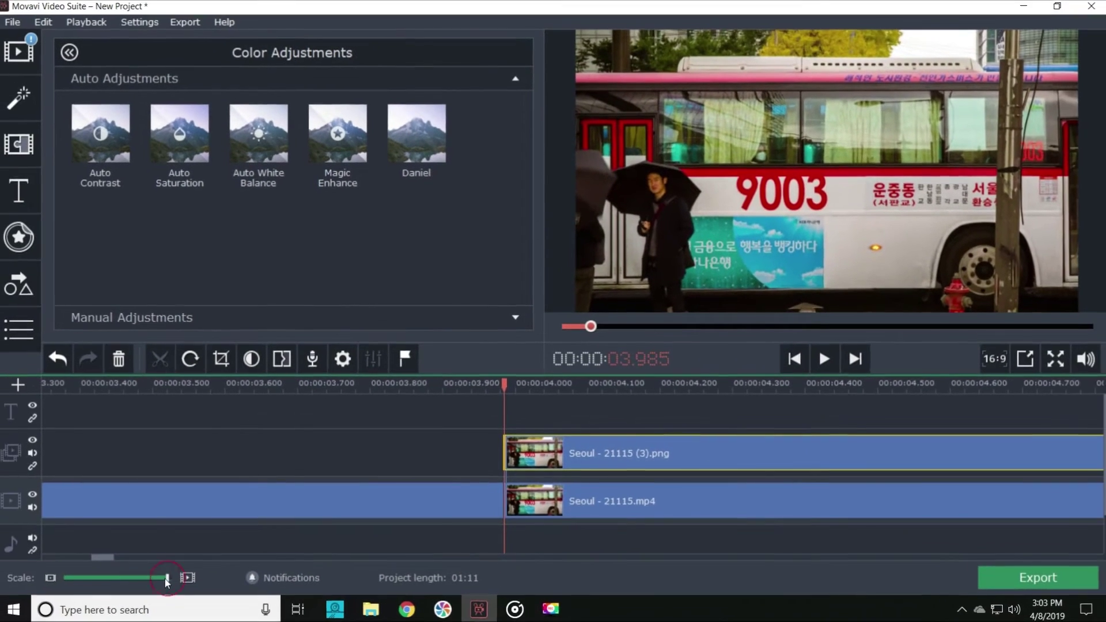
Trim the overlay freeze frame to a duration of about 0.4 seconds
drag(96, 596, 87, 596)
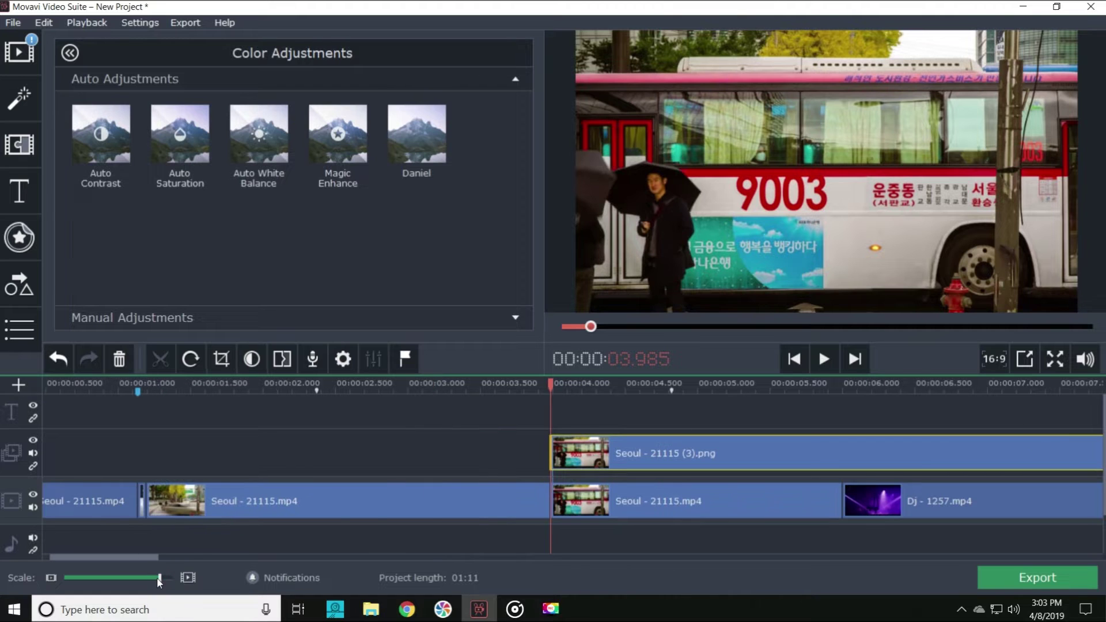
drag(159, 578, 151, 578)
drag(623, 455, 358, 455)
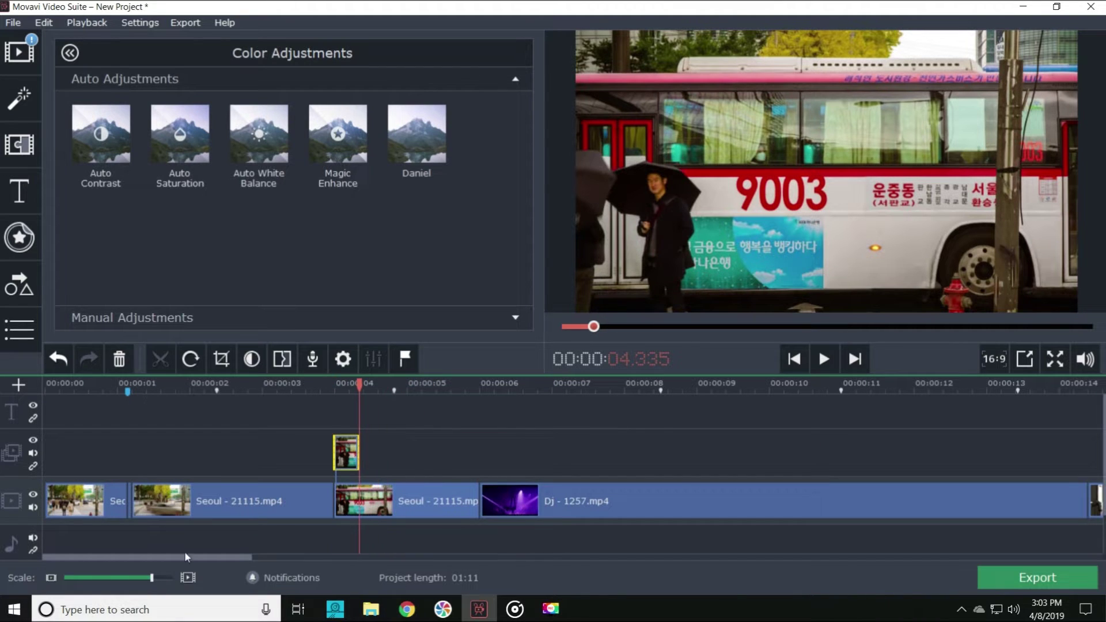
mouse_move(151, 577)
mouse_down()
mouse_move(176, 575)
mouse_move(160, 572)
mouse_up()
drag(549, 454, 559, 454)
Preview the timeline from about 3 seconds through the overlay freeze frame
click(356, 390)
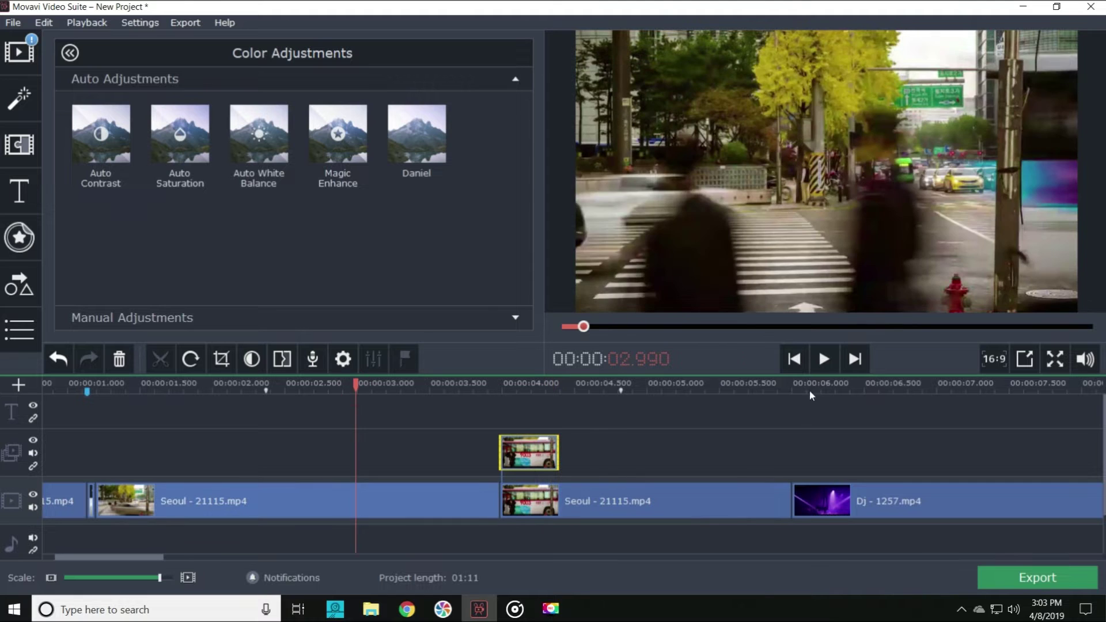
click(824, 359)
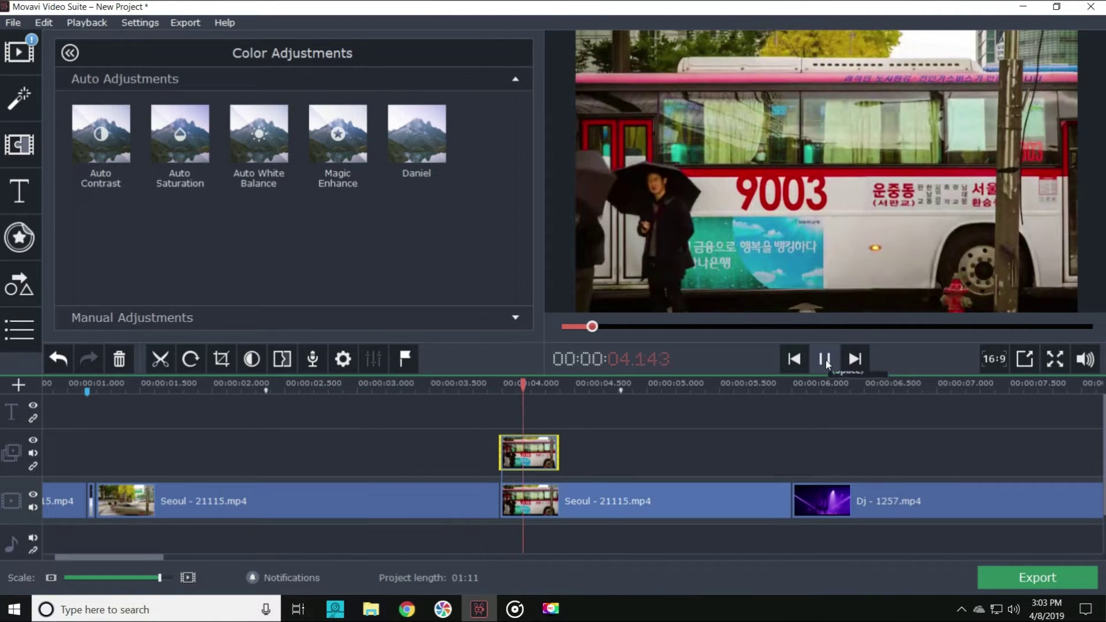
click(824, 360)
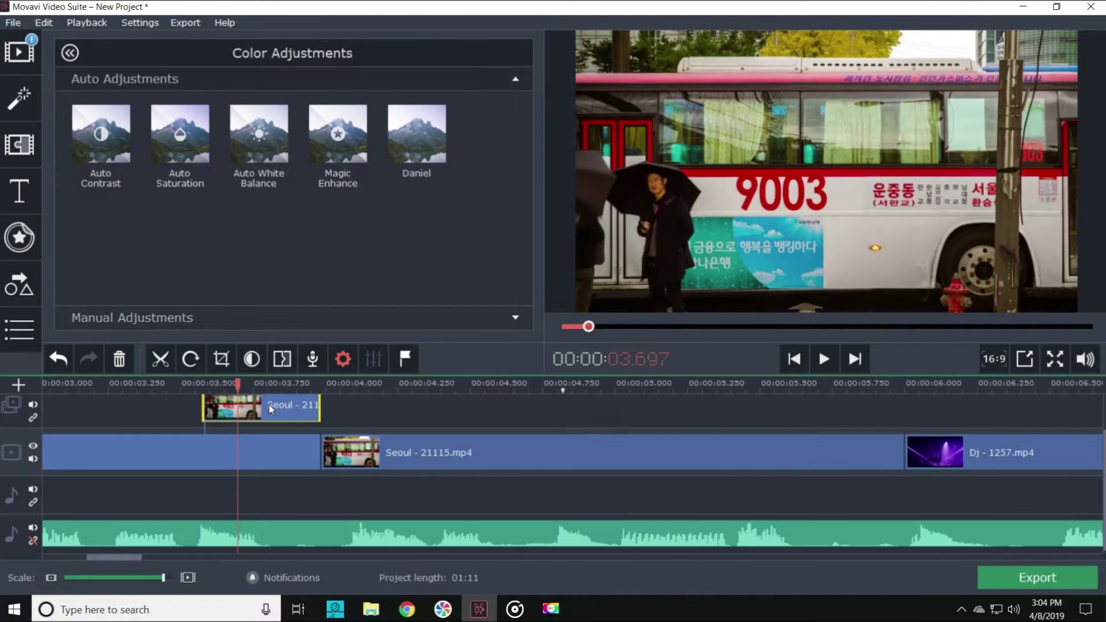
Recolor the overlay bus freeze frame by setting its hue to -126 in the manual color adjustments
double_click(269, 405)
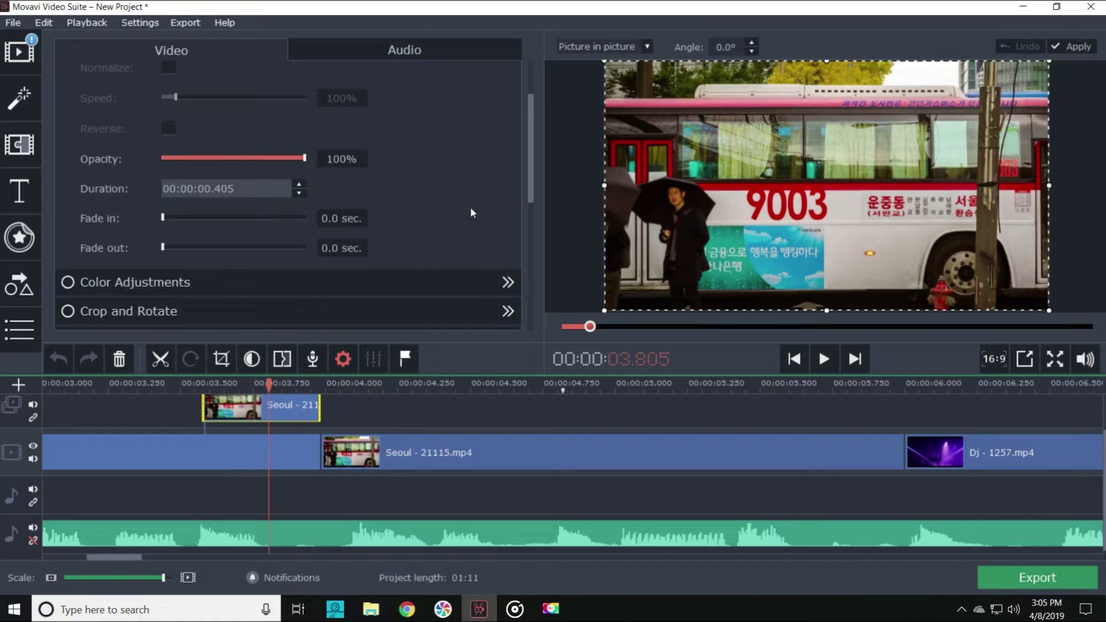
click(67, 283)
click(481, 314)
scroll(487, 279, down, 2)
drag(282, 214, 234, 217)
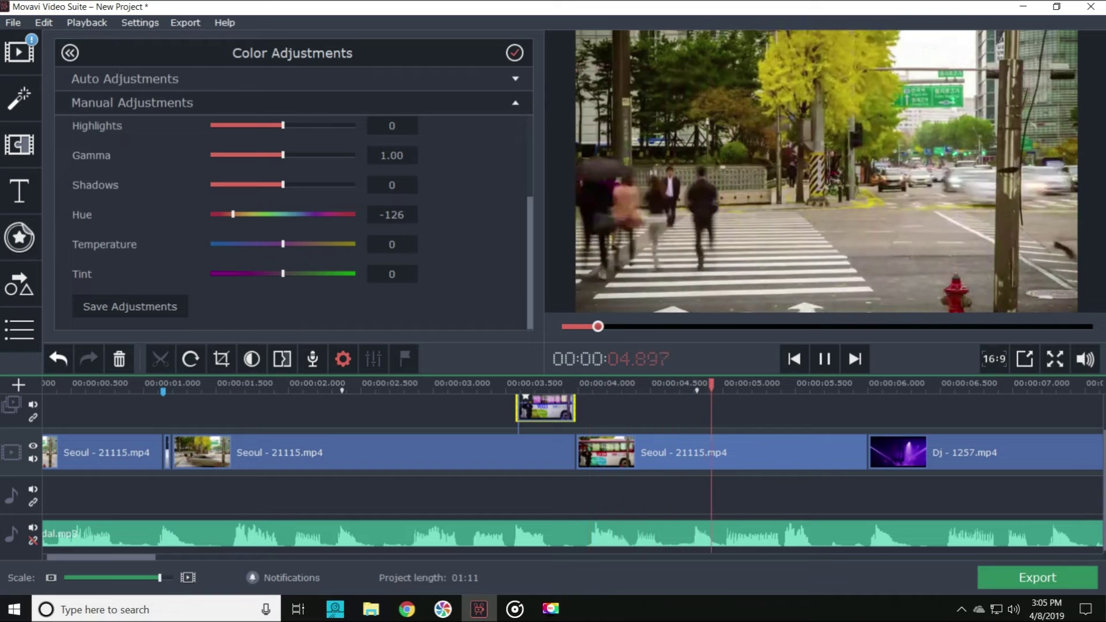
key(space)
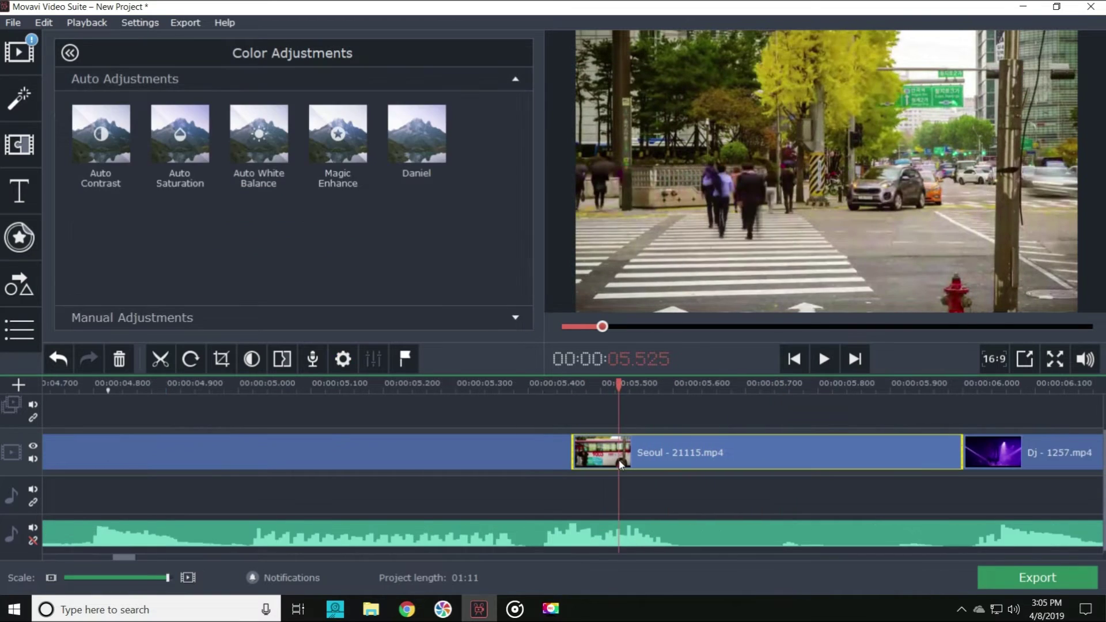
Rotate the short Seoul clip just before the DJ clip to about -8.2° and crop it to a smaller, centered frame without empty corners
right_click(618, 460)
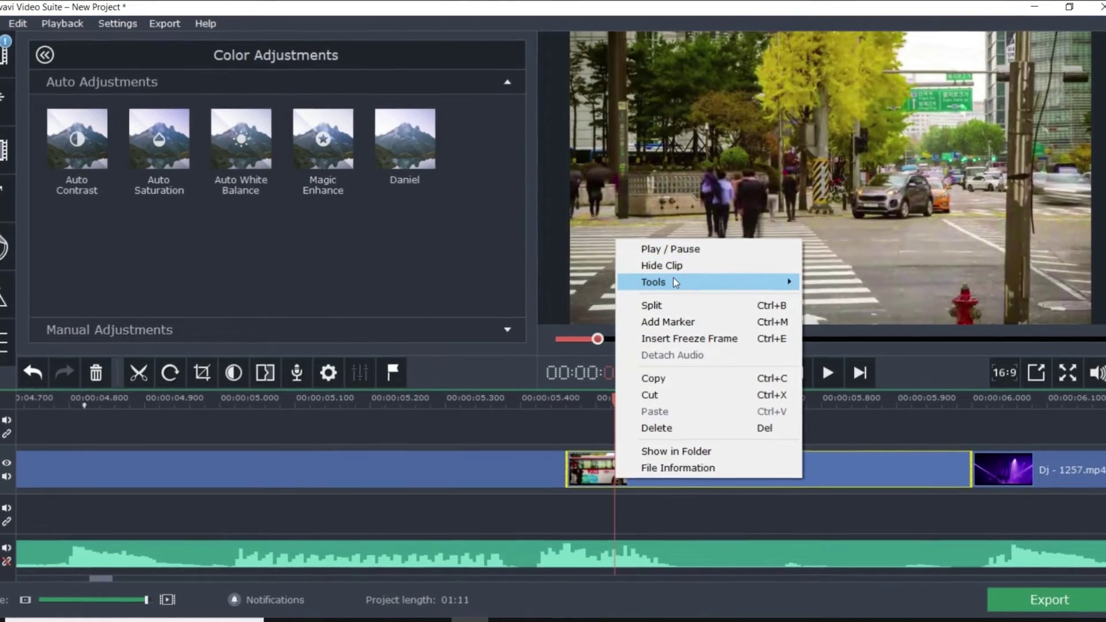
mouse_move(674, 269)
click(847, 323)
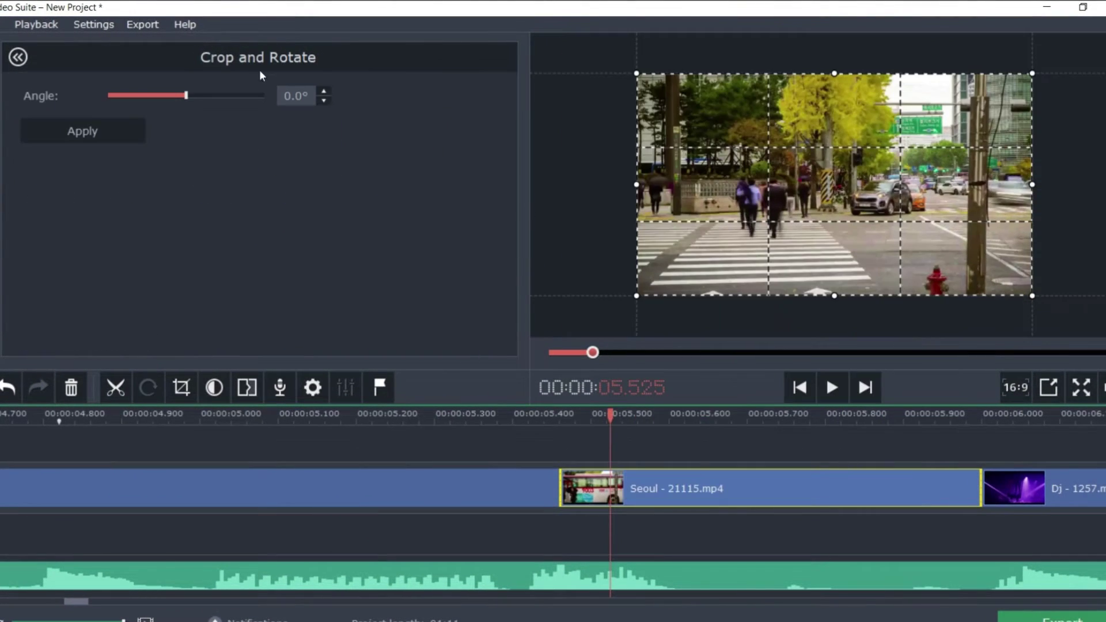
drag(182, 95, 170, 96)
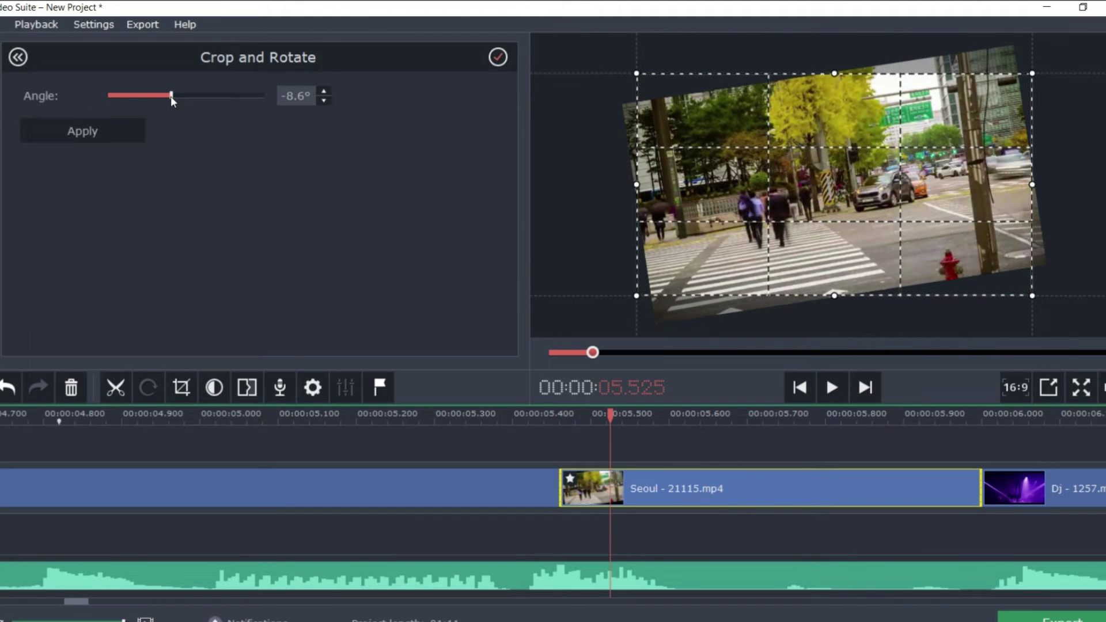
drag(635, 74, 733, 126)
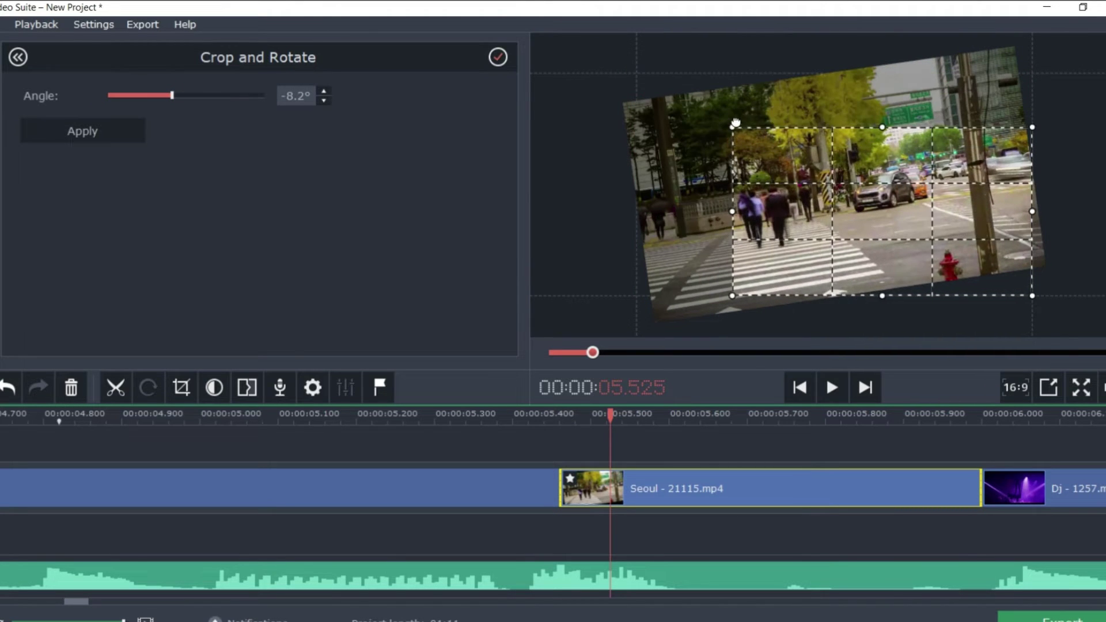
drag(842, 171, 783, 154)
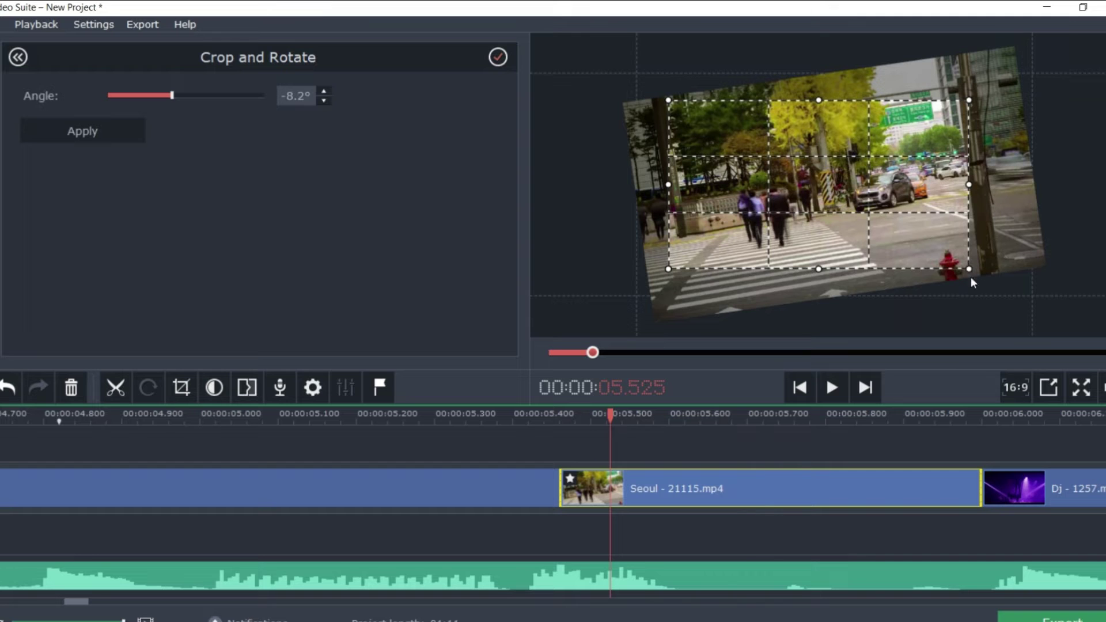
drag(969, 268, 973, 271)
Preview the timeline from about 5 seconds through the rotated Seoul clip into the DJ clip
click(264, 414)
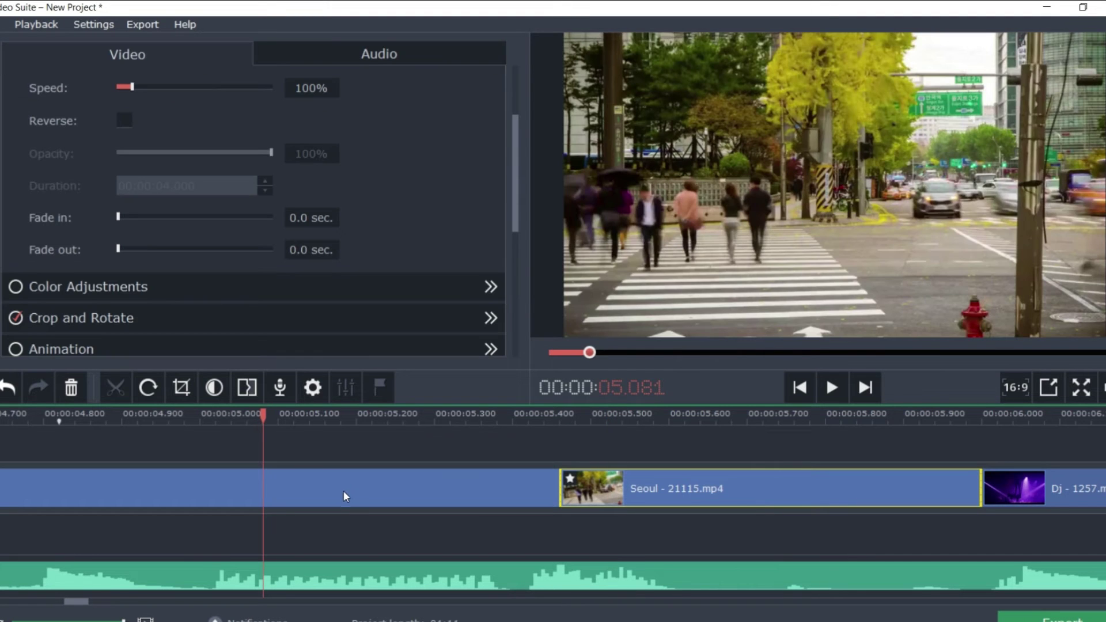
key(space)
key(space)
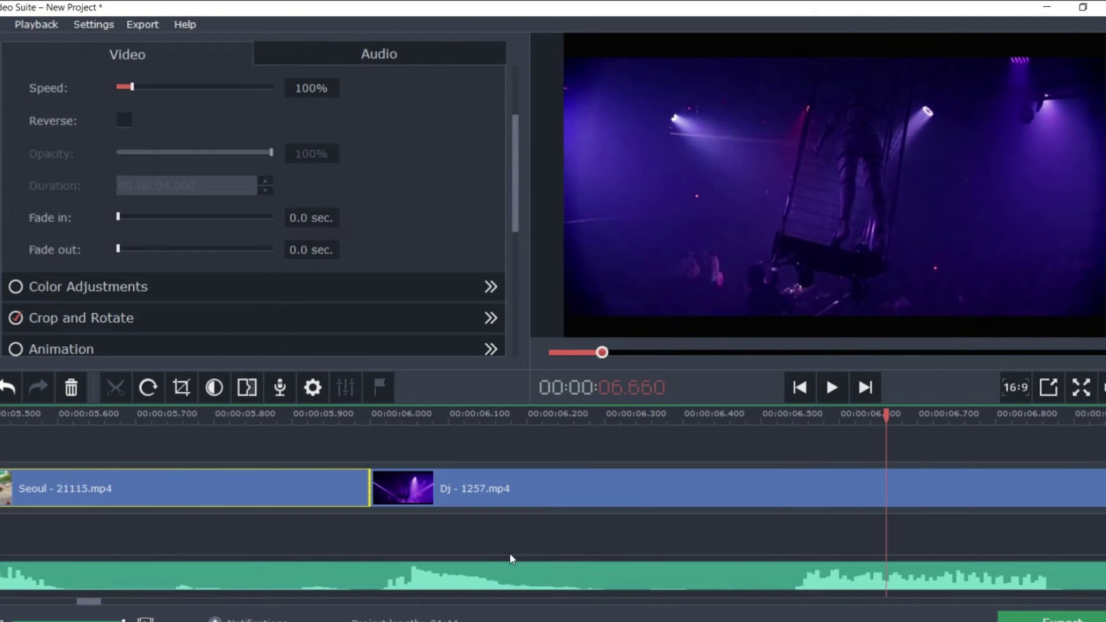
Add the leftward Smear fade transition between the rotated Seoul clip and the DJ clip
click(9, 151)
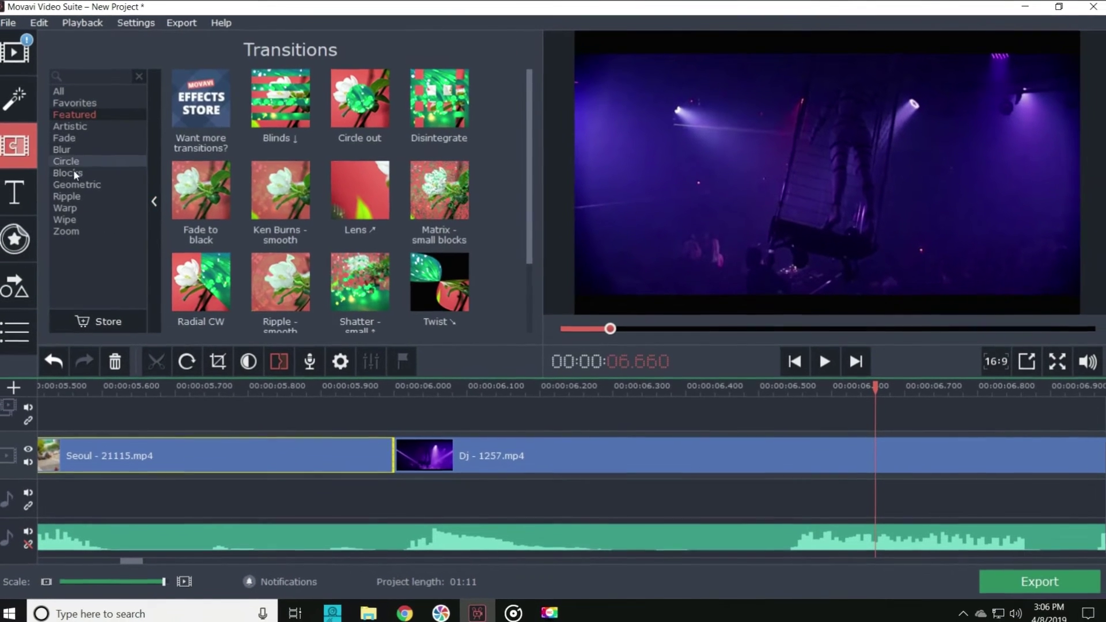
click(81, 171)
click(79, 160)
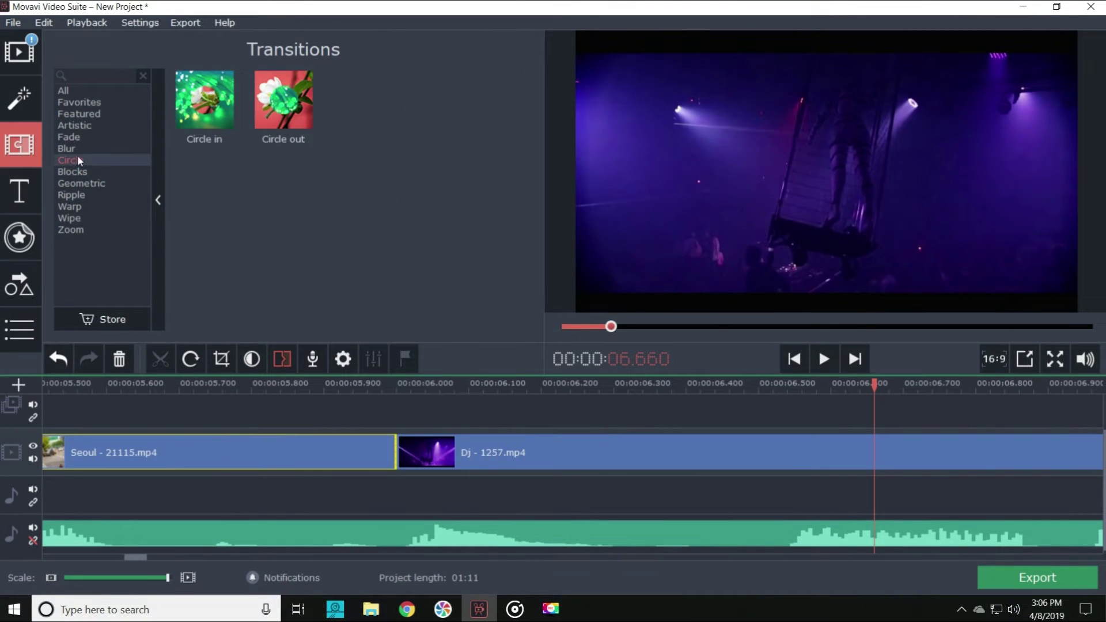
click(77, 148)
click(78, 138)
scroll(324, 175, down, 4)
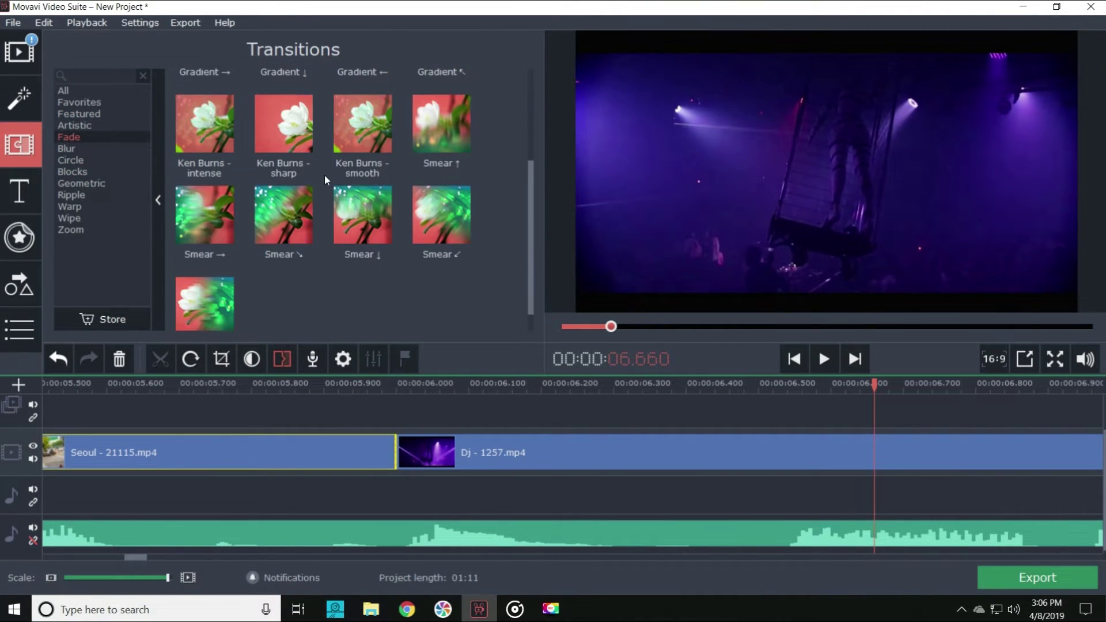
drag(211, 277, 376, 449)
Set the Smear transition's duration to 00.500 seconds, keeping it filled with trimmed content
double_click(419, 474)
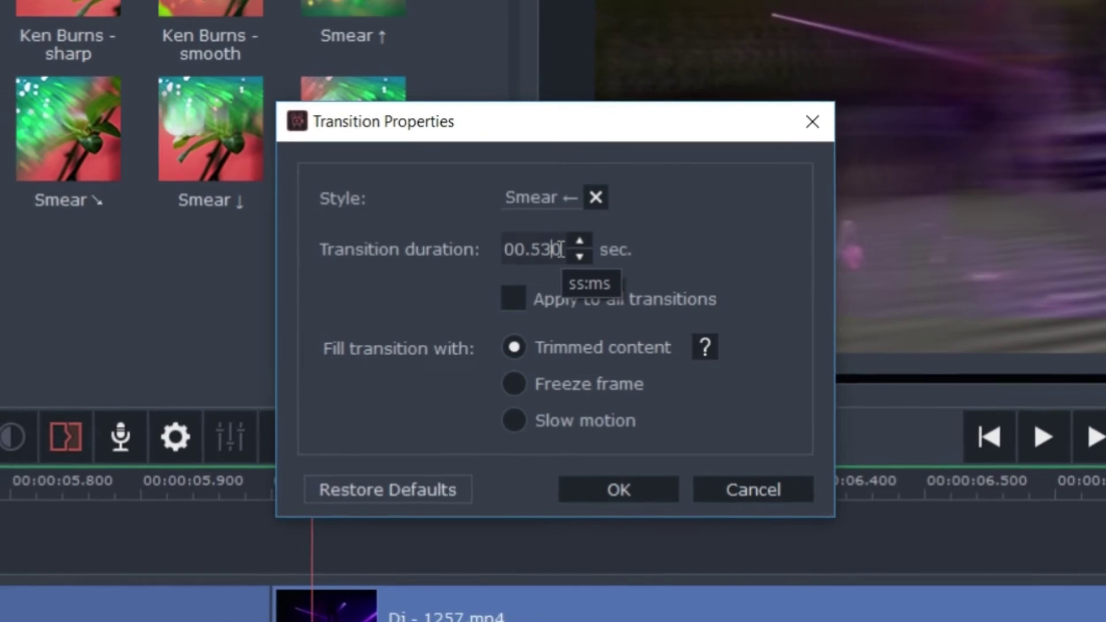
click(557, 255)
key(BackSpace)
key(BackSpace)
text(00)
click(583, 240)
click(583, 254)
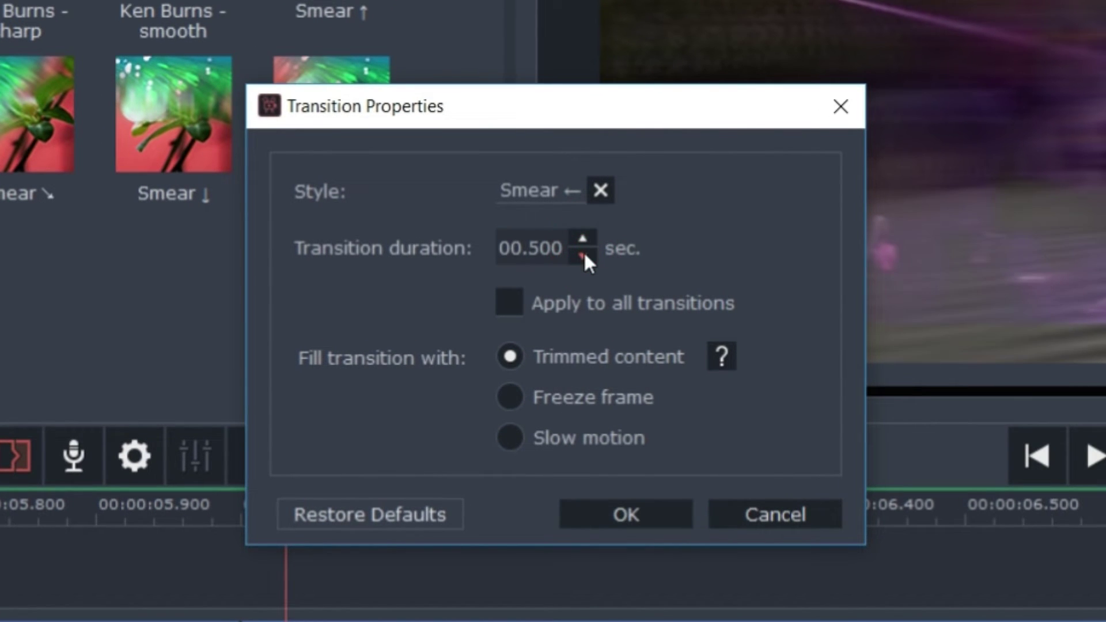
click(628, 509)
Play back the cut from the Seoul clip to the DJ clip to check the Smear transition
click(1, 505)
key(space)
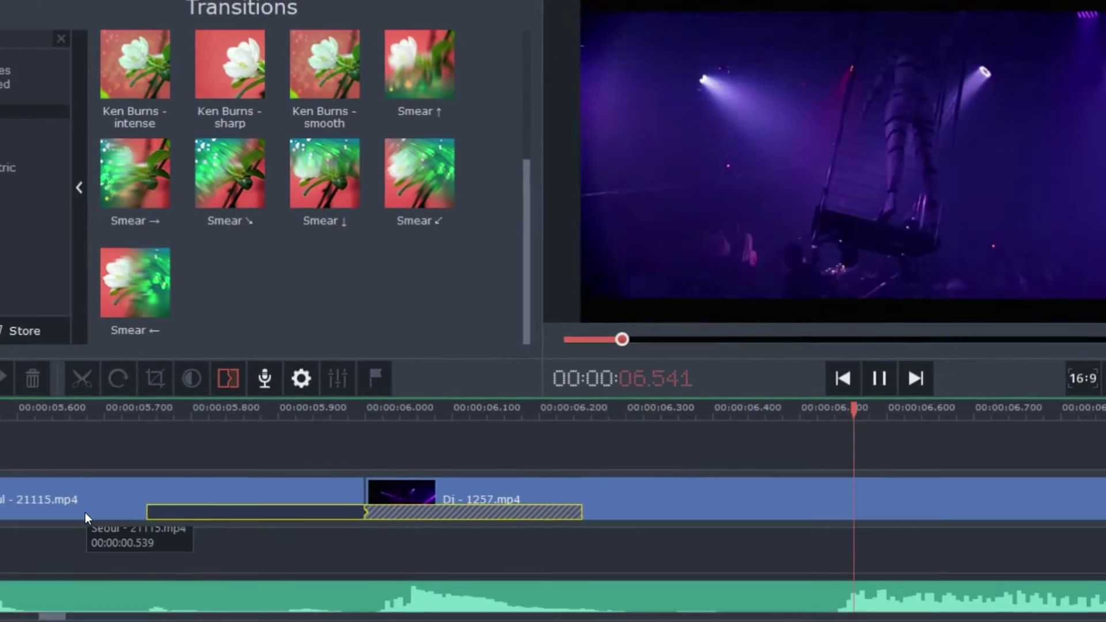
key(space)
click(82, 385)
key(space)
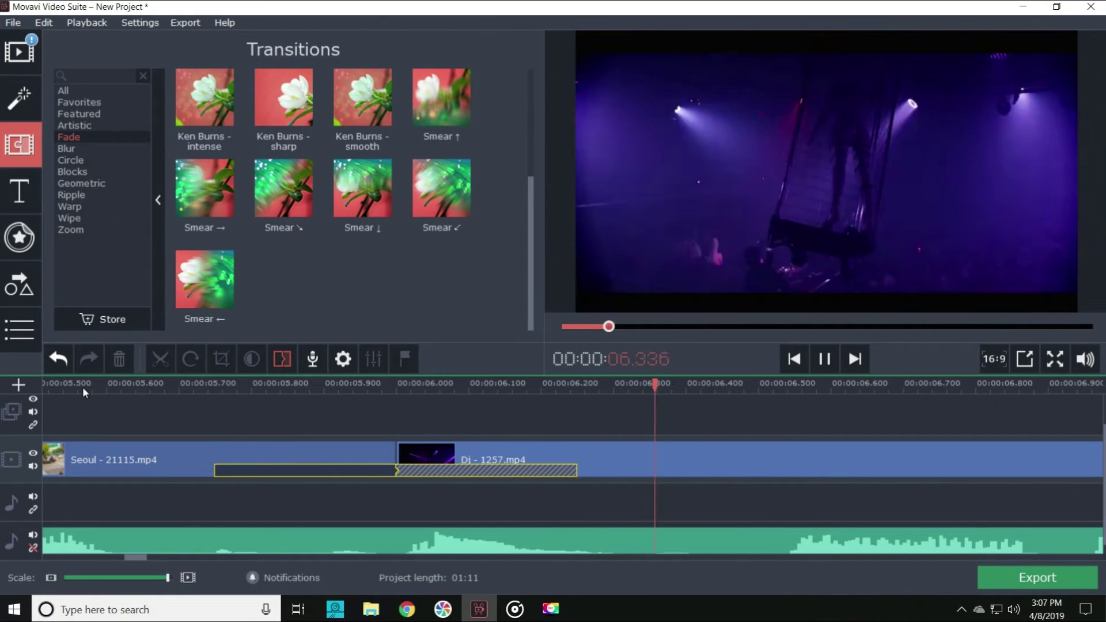
key(space)
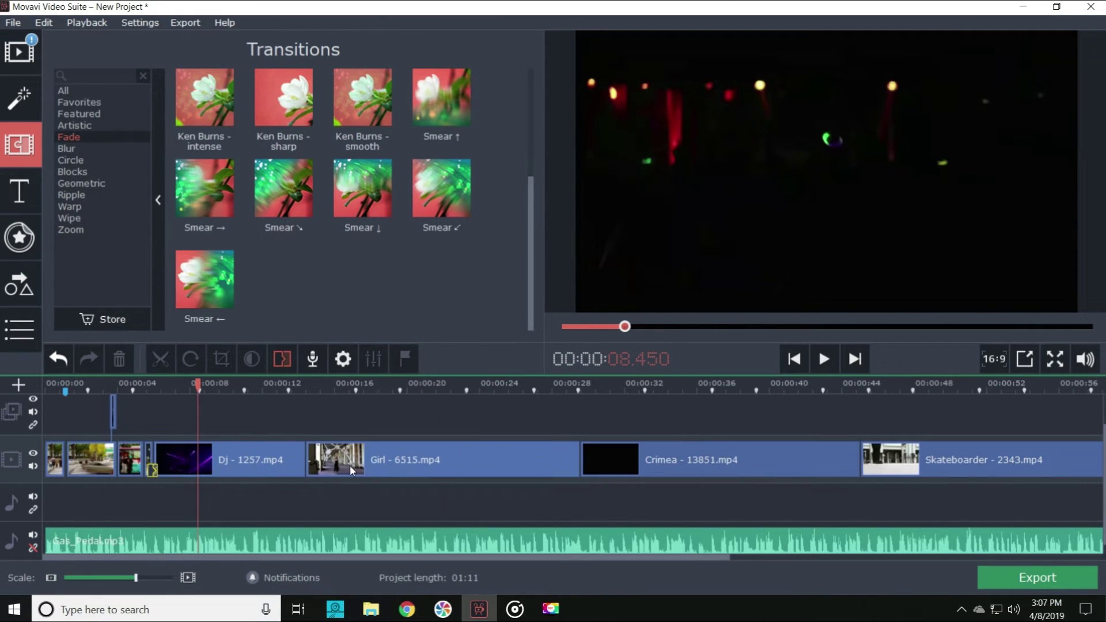
Crop the Girl clip to a smaller frame around the walking woman, cutting away the pipe and wall beside her and the floor
click(334, 454)
right_click(334, 454)
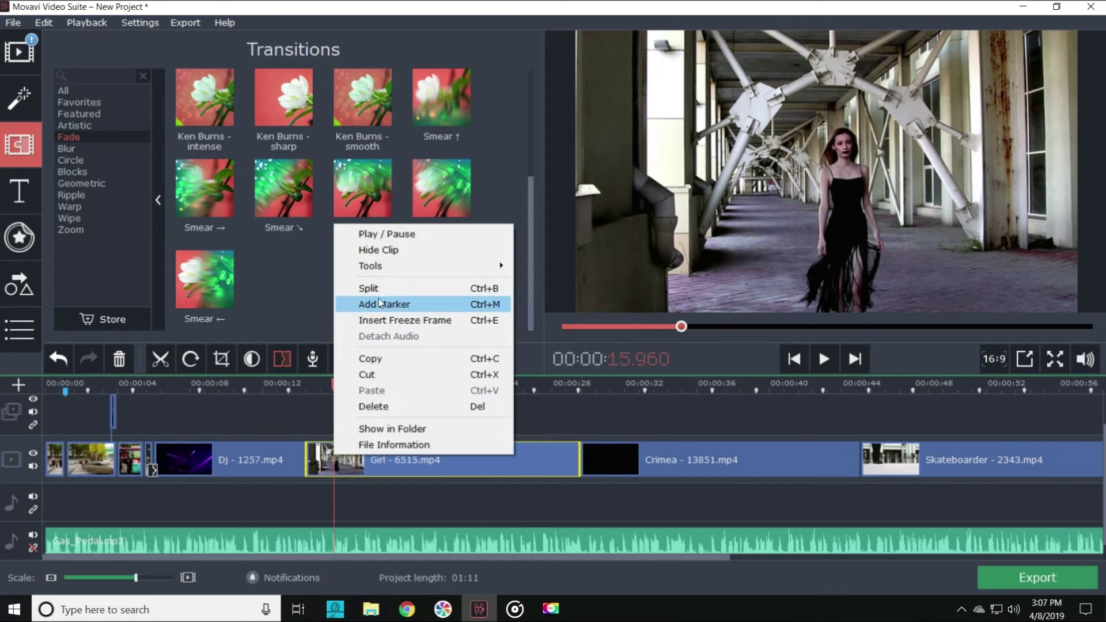
mouse_move(380, 266)
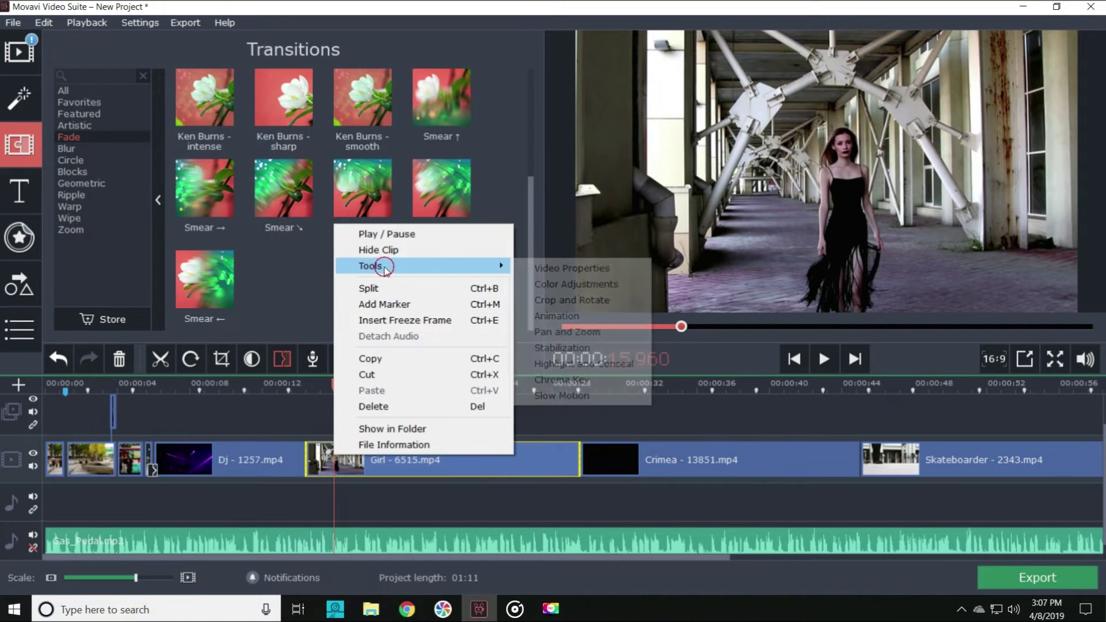
click(567, 300)
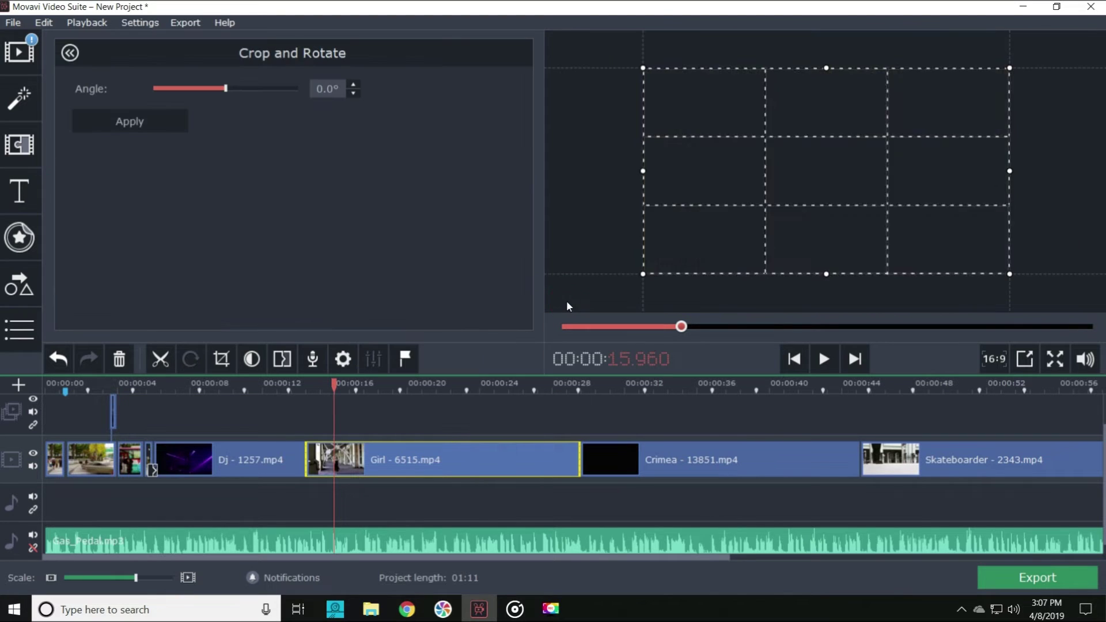
drag(643, 275, 726, 244)
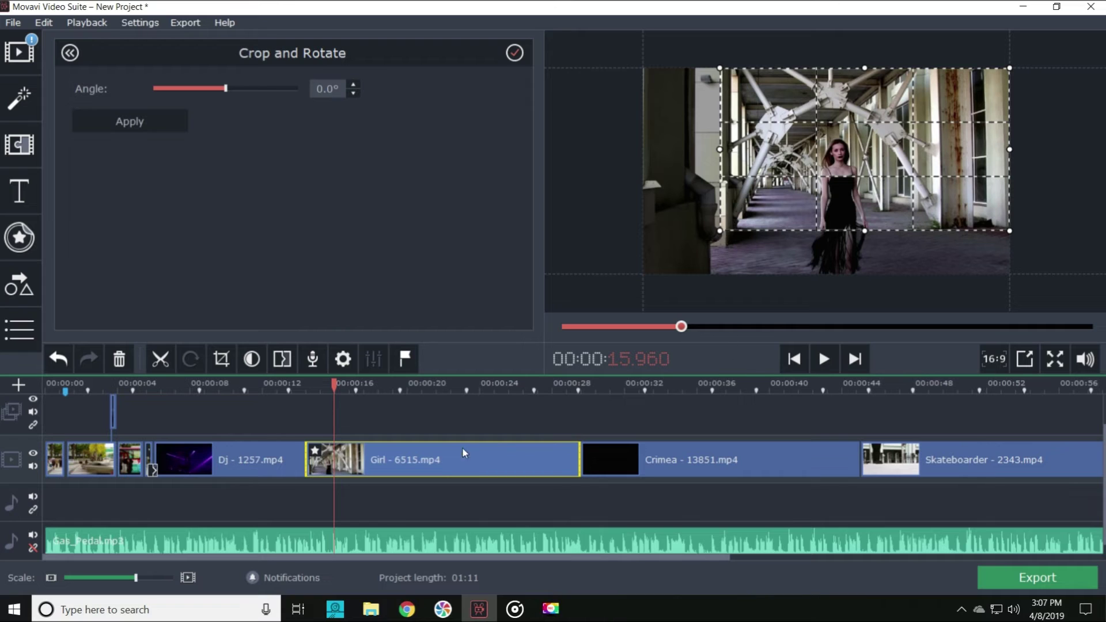
Preview the cropped Girl clip from its start at about 14.4 seconds
click(306, 388)
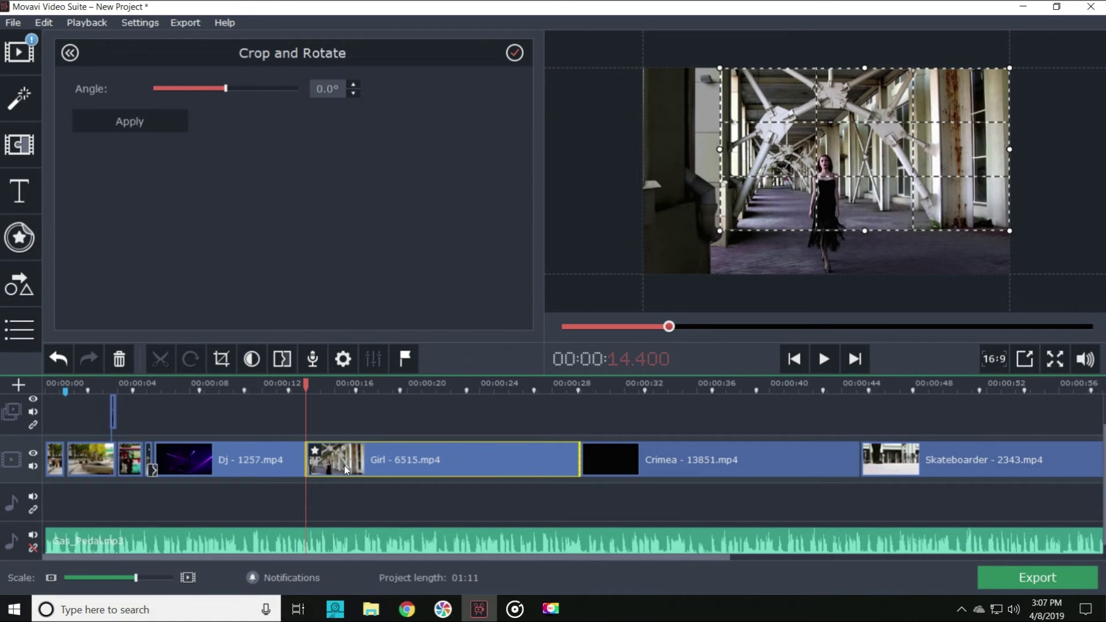
drag(134, 579, 145, 575)
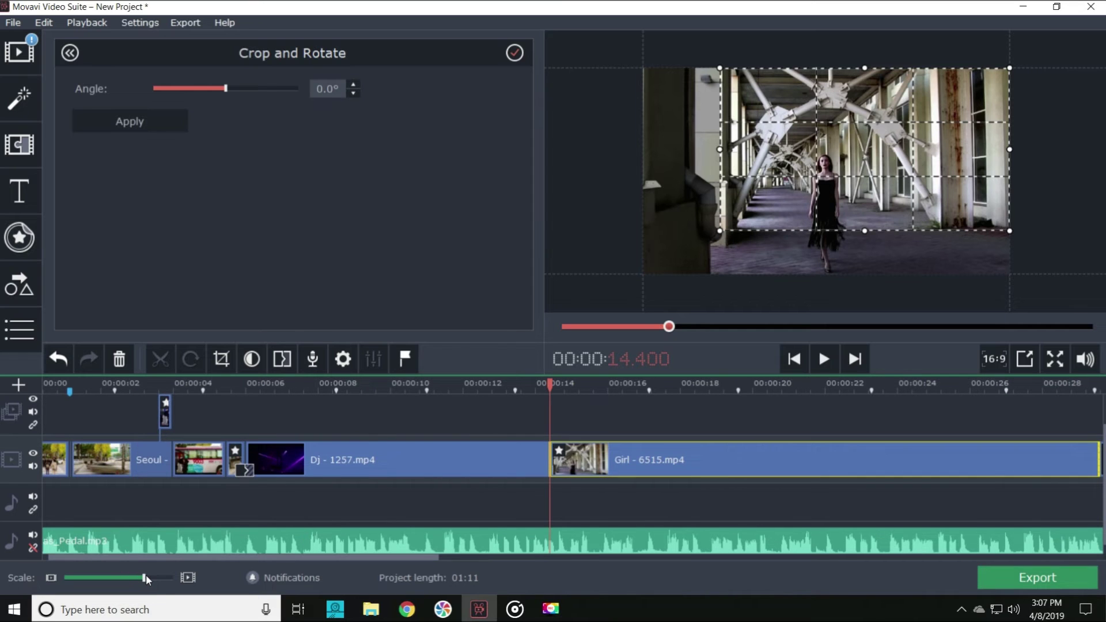
key(space)
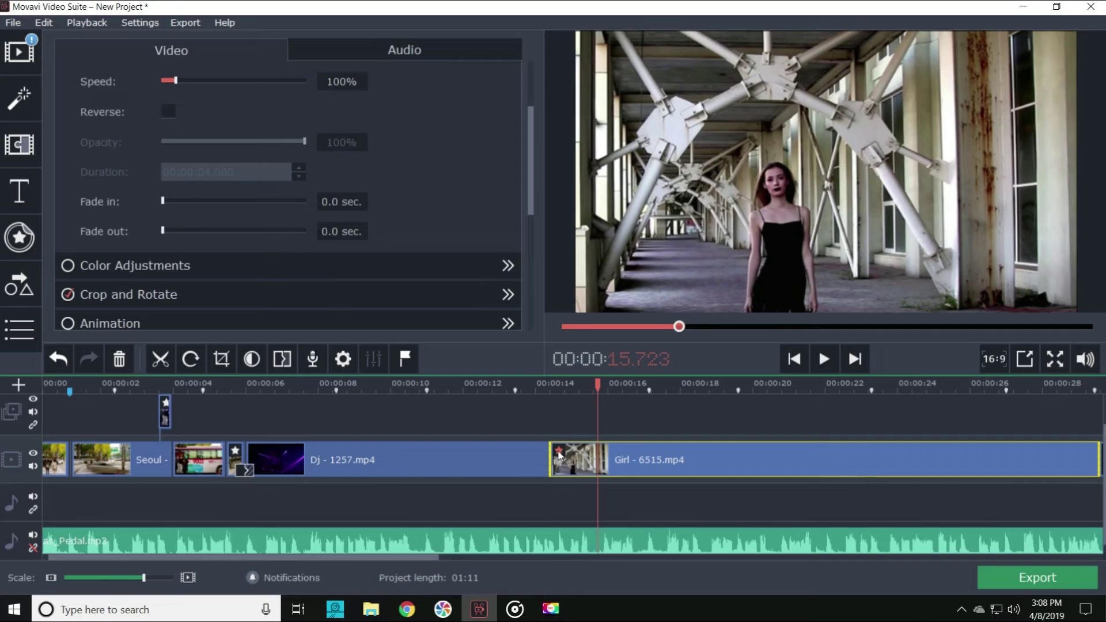
Remove the Crop effect from the Girl clip and play the clip back uncropped
click(559, 453)
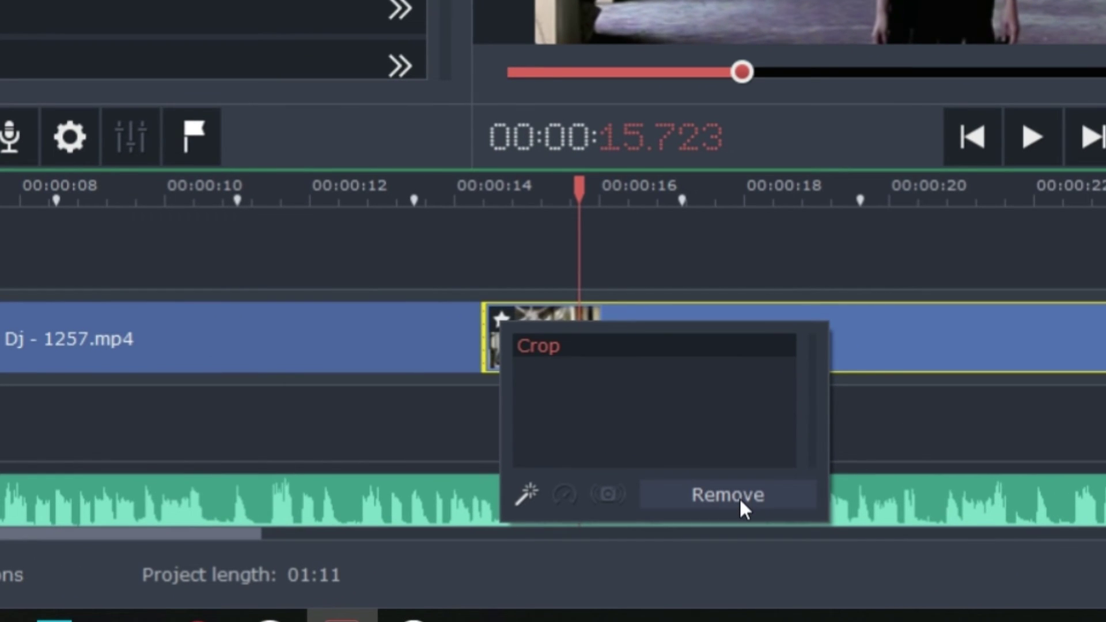
click(738, 496)
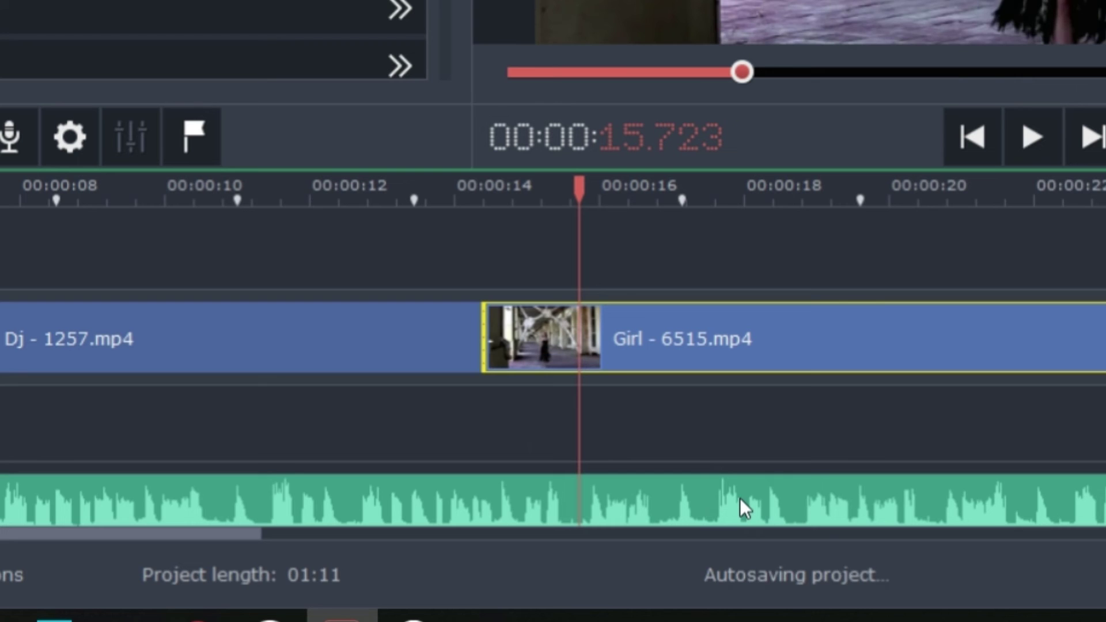
key(space)
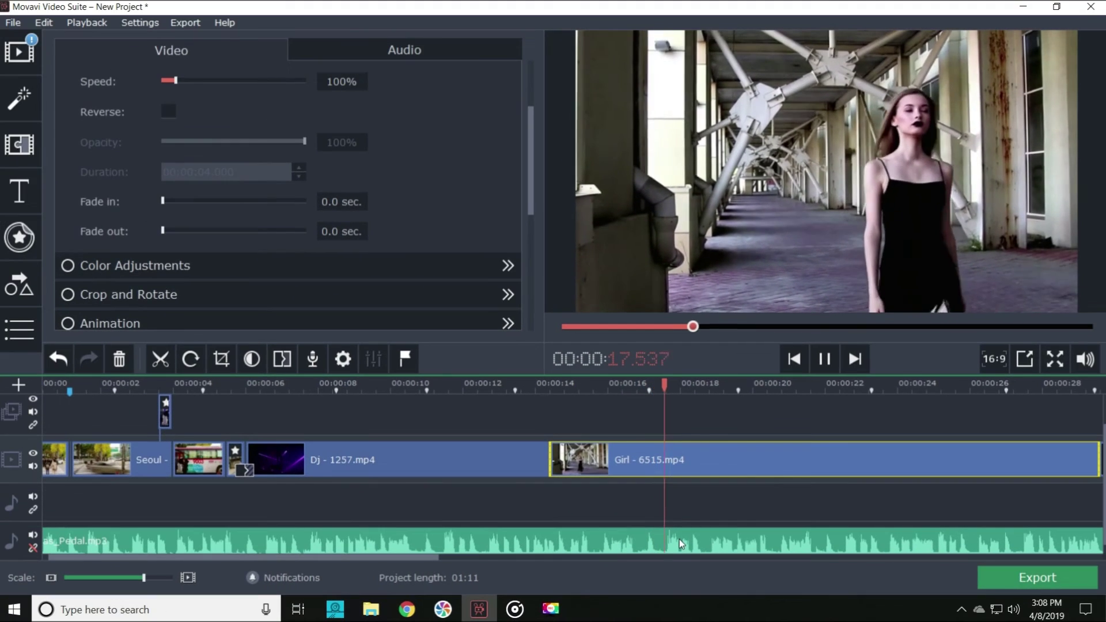
click(10, 24)
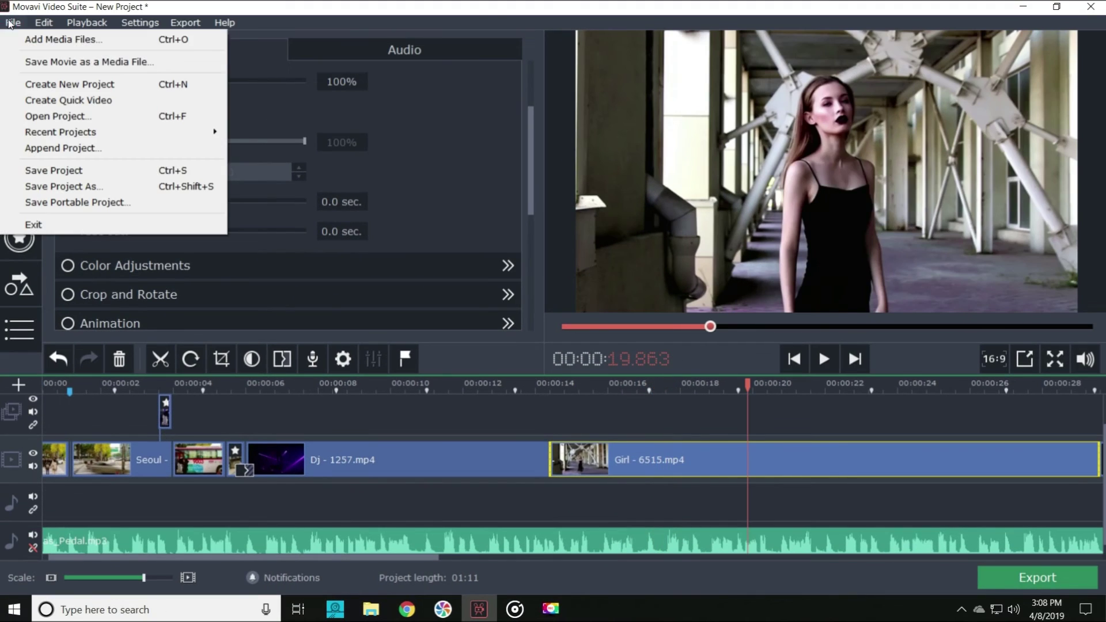
click(92, 186)
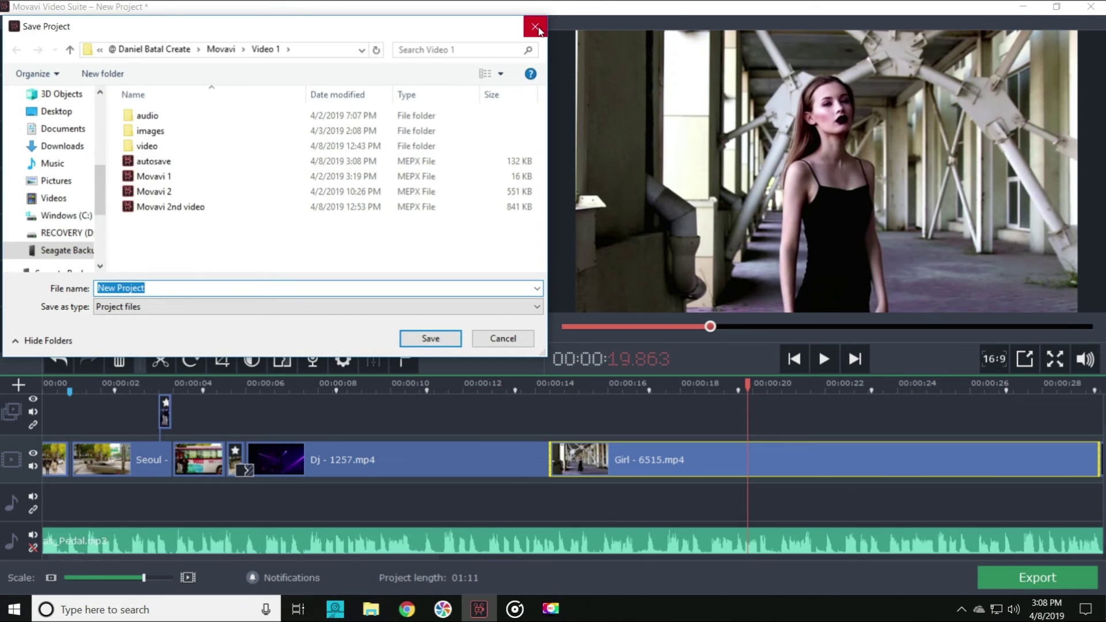
click(536, 28)
Export the project as an MP4 video named "Bounce to the beat"
click(20, 24)
mouse_move(185, 23)
click(221, 43)
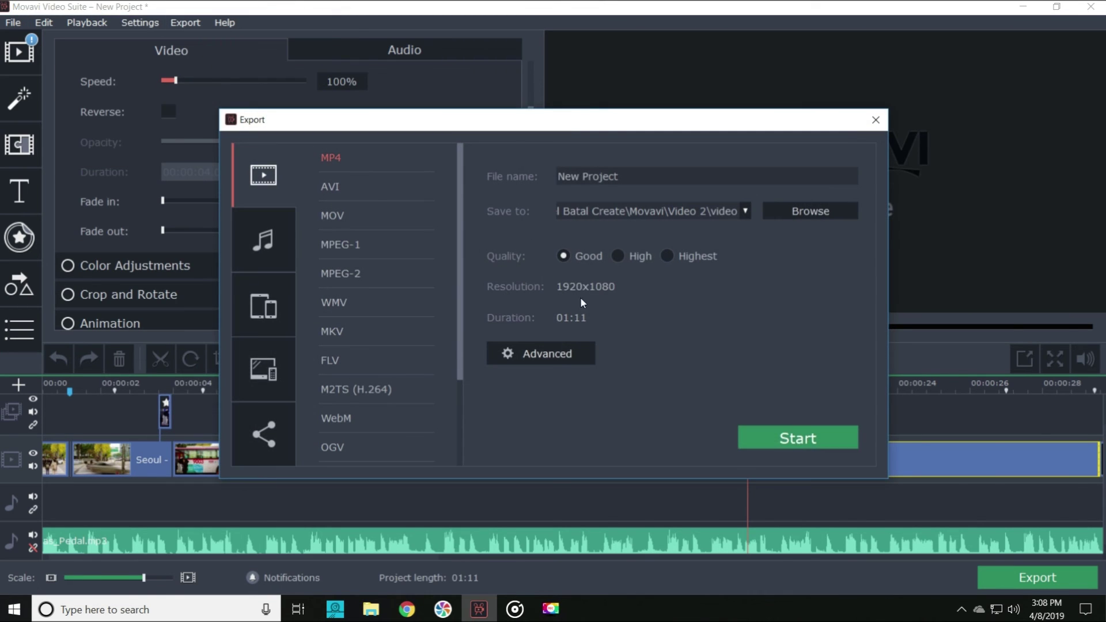
click(798, 438)
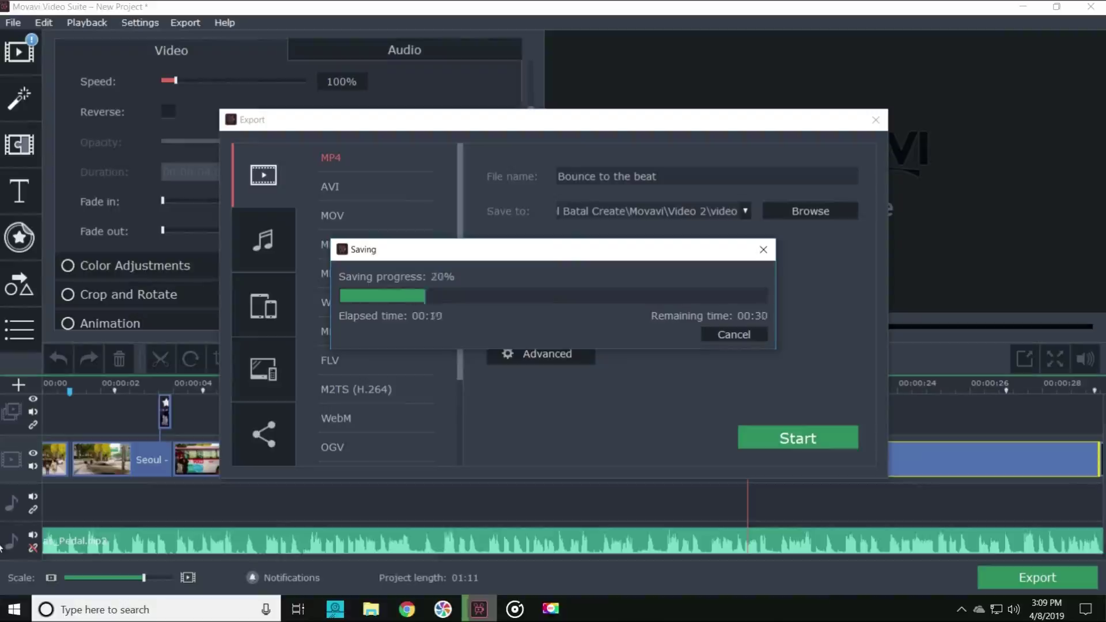